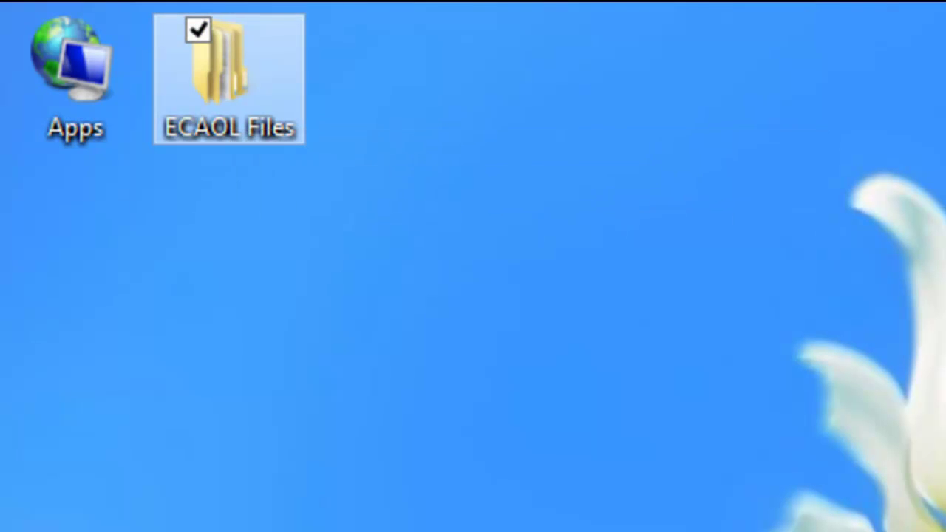
Step: Open the ECAOL Files folder from the desktop
{"action": "left_click", "coordinate": [431, 179]}
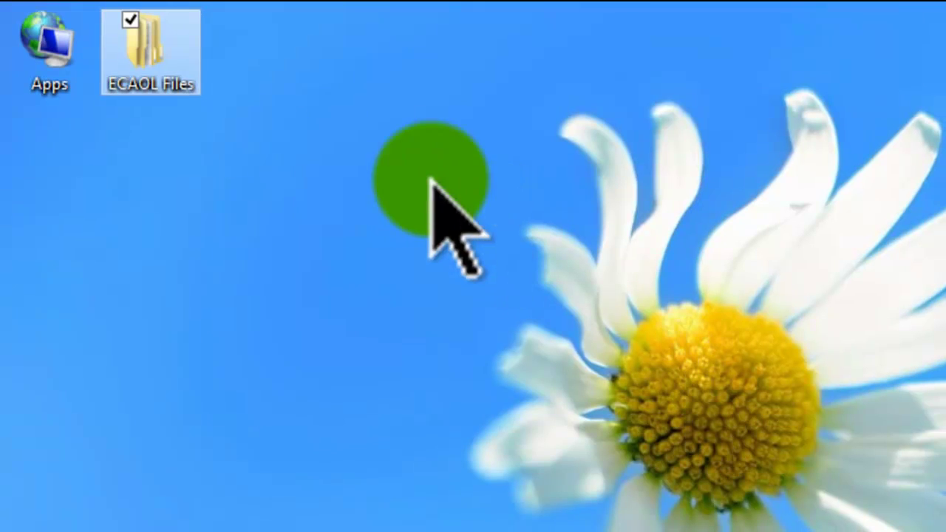
{"action": "left_click", "coordinate": [133, 56]}
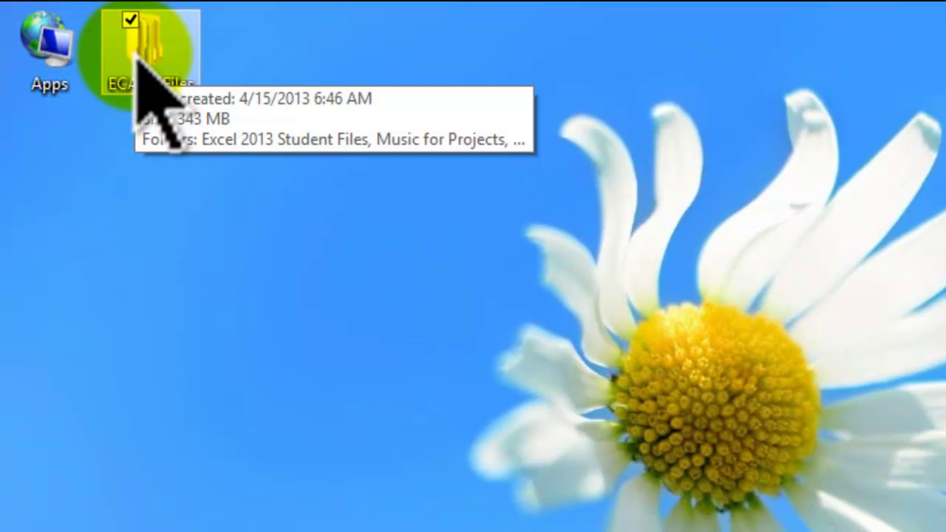
{"action": "double_click", "coordinate": [138, 62]}
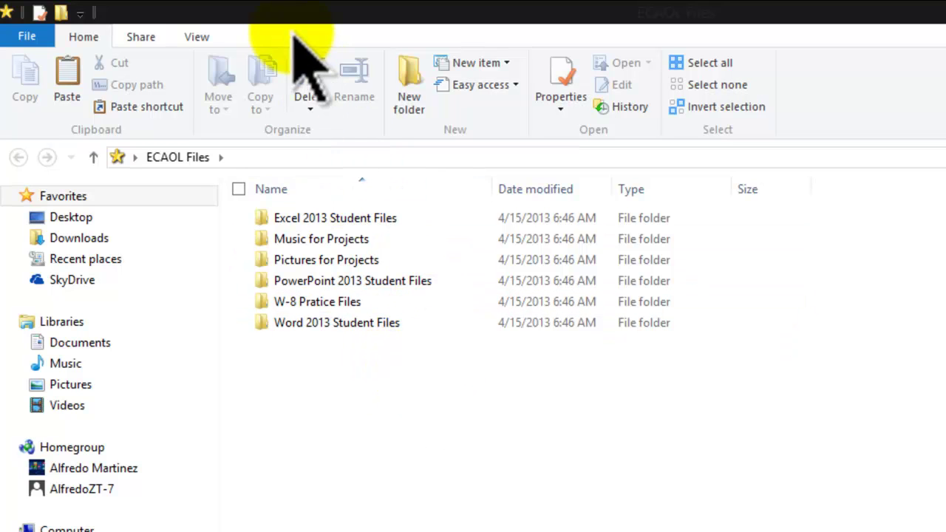
Step: Restore the ECAOL Files window to a smaller size and position it on the right of the desktop
{"action": "left_click_drag", "start_coordinate": [300, 14], "coordinate": [866, 95]}
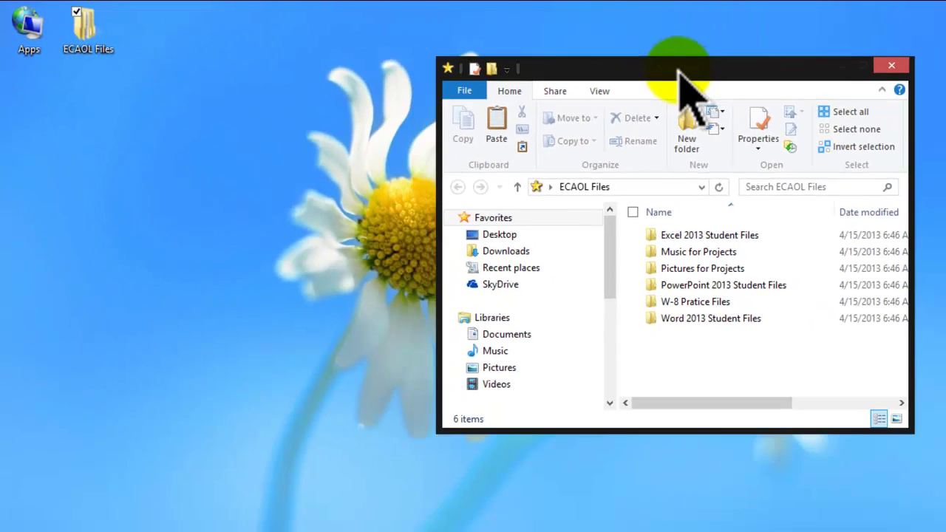
{"action": "left_click_drag", "start_coordinate": [678, 69], "coordinate": [730, 53]}
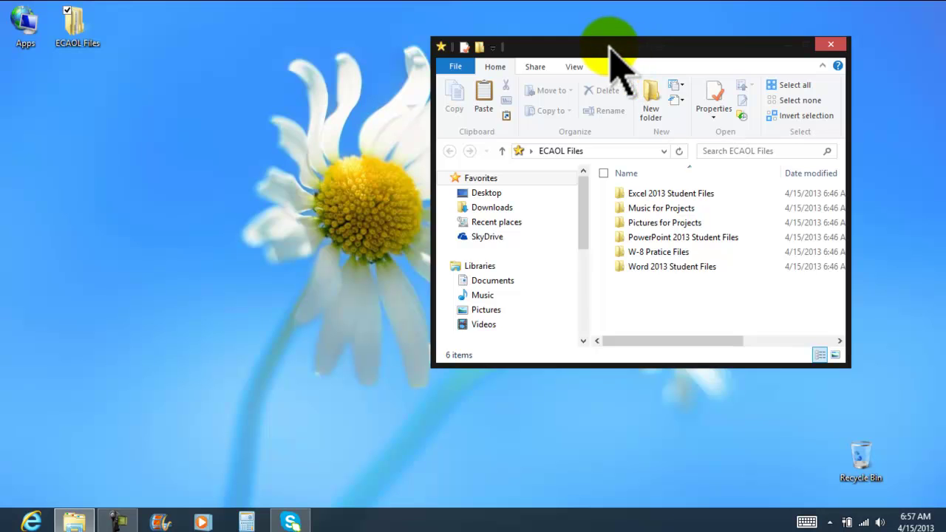
{"action": "left_click_drag", "start_coordinate": [611, 47], "coordinate": [639, 53]}
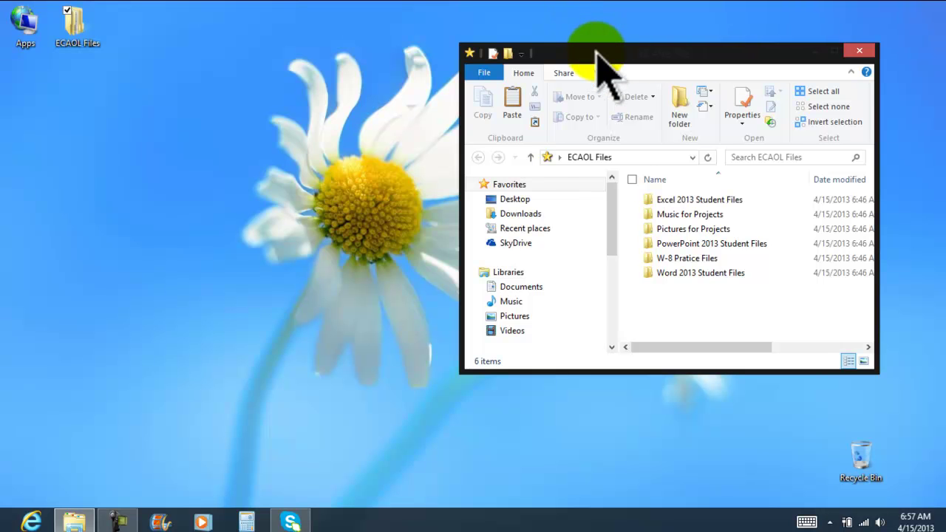
{"action": "mouse_move", "coordinate": [571, 35]}
{"action": "left_mouse_down"}
{"action": "mouse_move", "coordinate": [575, 42]}
{"action": "mouse_move", "coordinate": [559, 38]}
{"action": "left_mouse_up"}
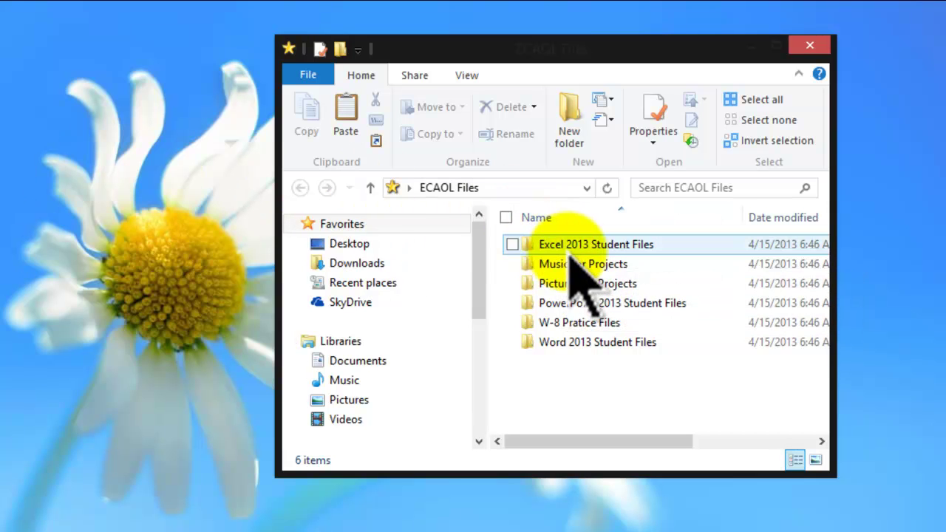
{"action": "mouse_move", "coordinate": [547, 244]}
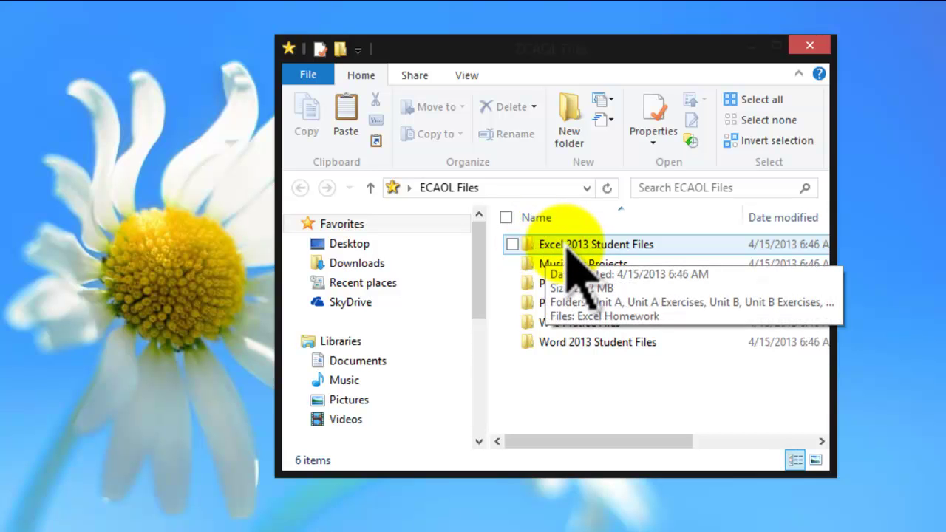
Step: Copy the Excel 2013 Student Files folder from ECAOL Files to the desktop's top-left area
{"action": "left_click", "coordinate": [570, 255]}
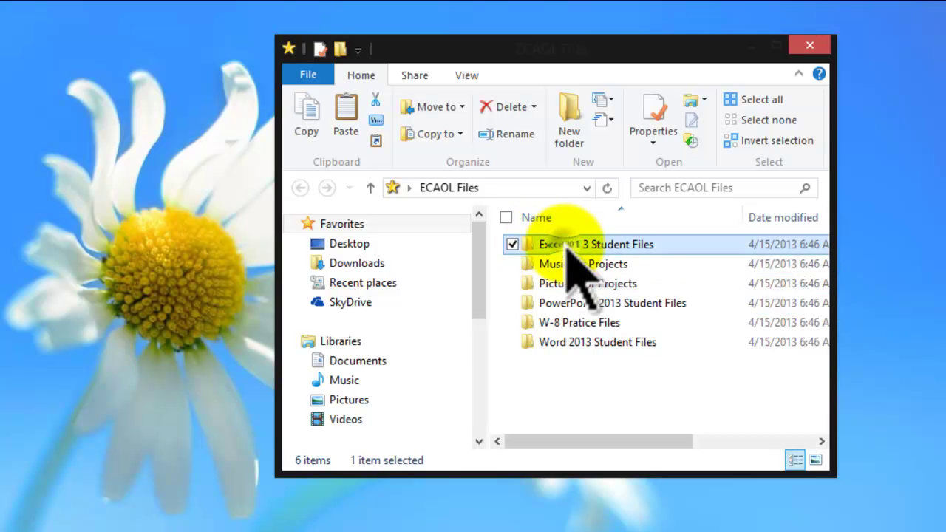
{"action": "left_click_drag", "start_coordinate": [568, 251], "coordinate": [149, 261]}
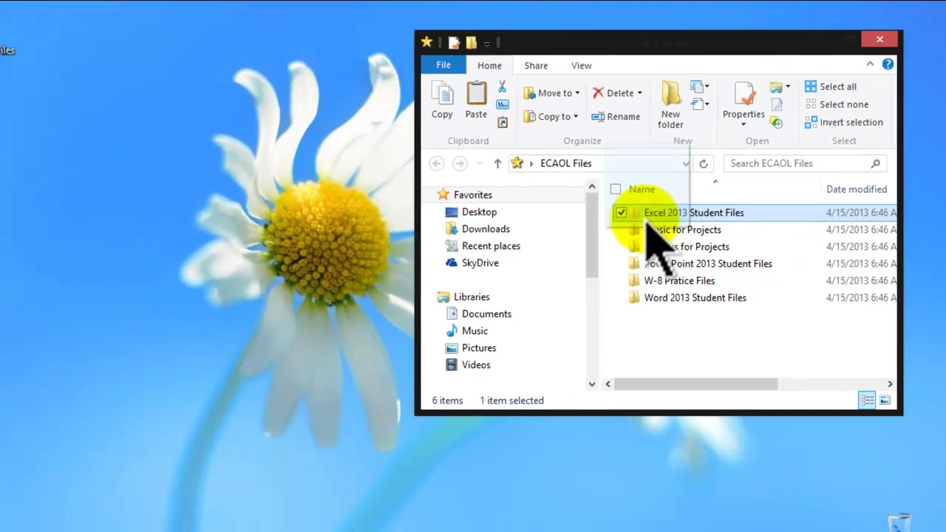
{"action": "left_click_drag", "start_coordinate": [376, 207], "coordinate": [69, 163]}
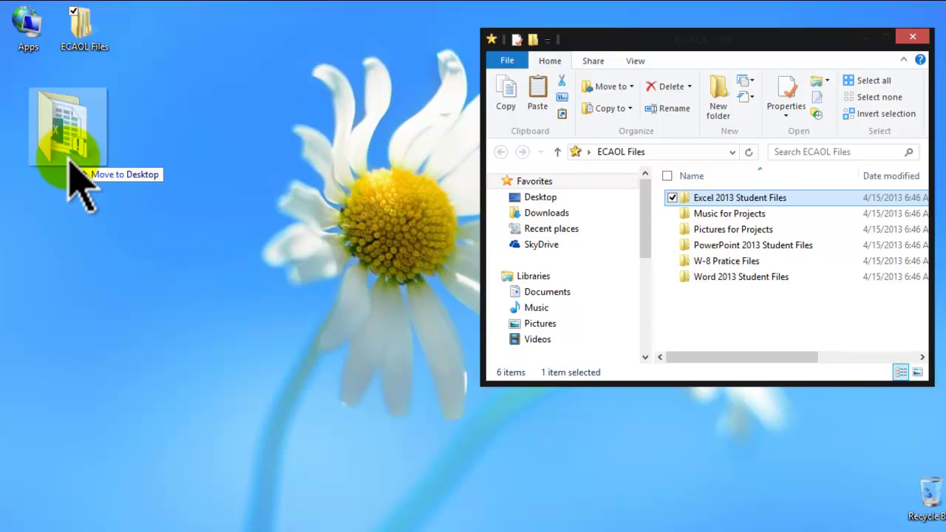
{"action": "left_click_drag", "start_coordinate": [71, 164], "coordinate": [65, 157]}
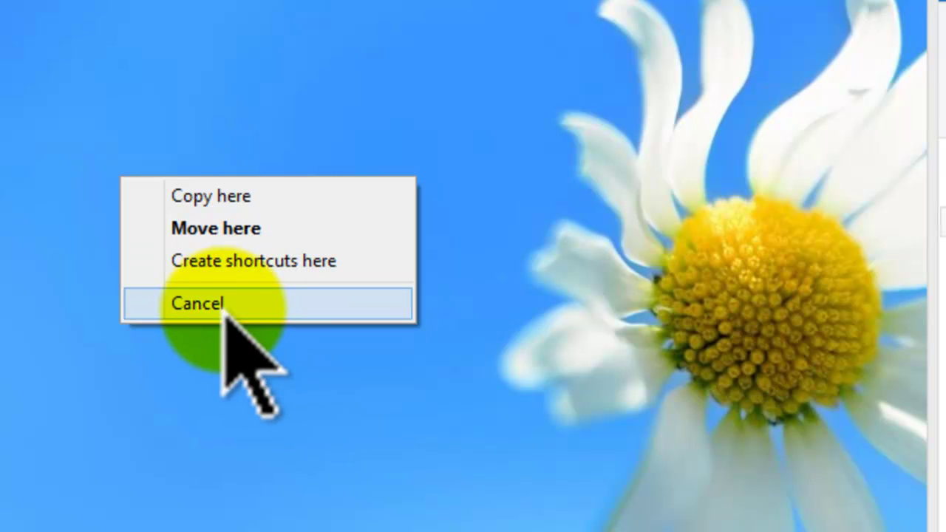
{"action": "left_click", "coordinate": [258, 197]}
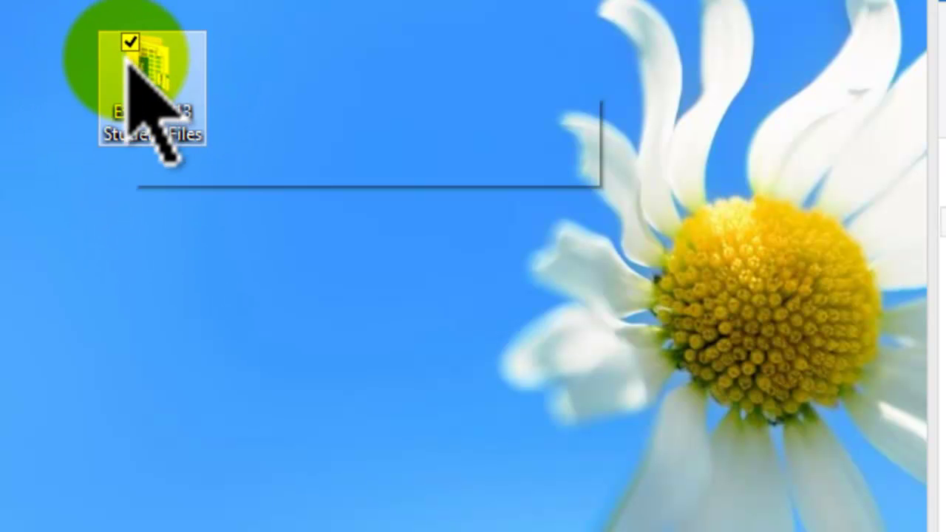
{"action": "mouse_move", "coordinate": [127, 137]}
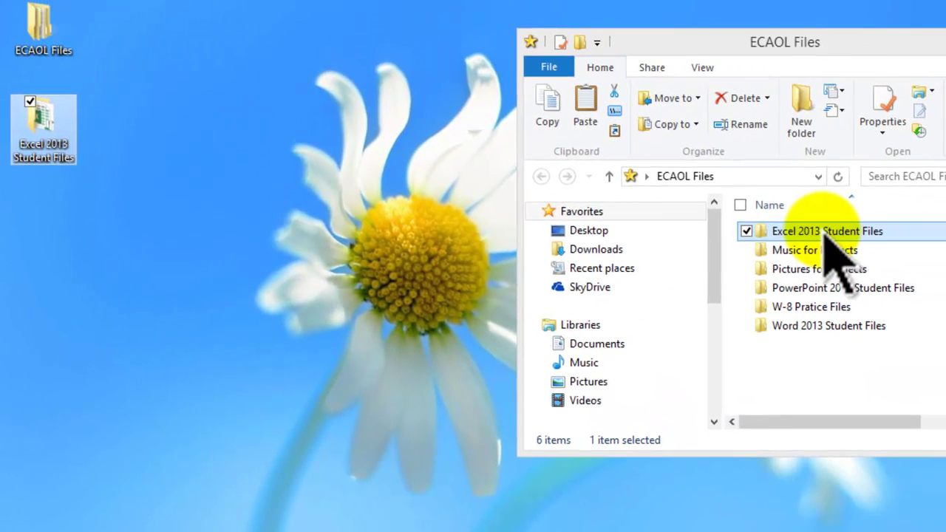
Step: Move the copied folder to the desktop's left edge and close the ECAOL Files window
{"action": "left_click_drag", "start_coordinate": [46, 126], "coordinate": [11, 130]}
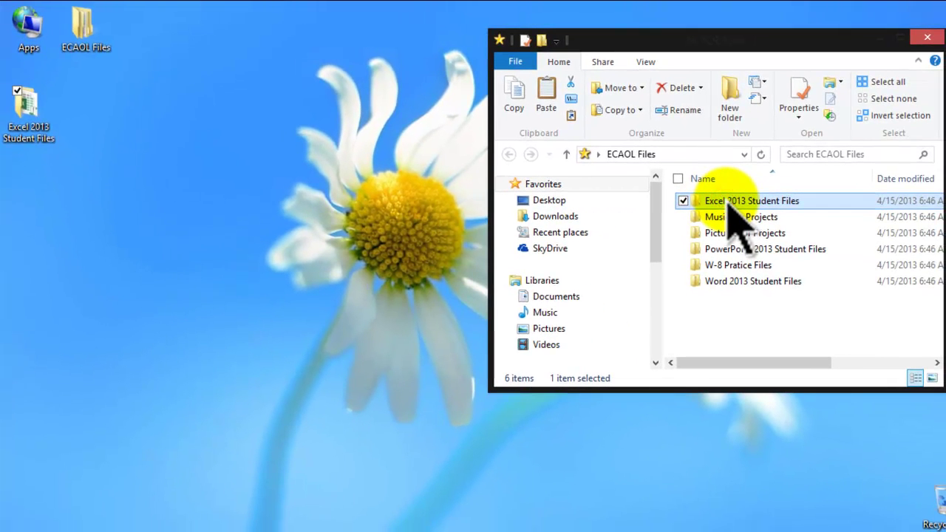
{"action": "left_click", "coordinate": [75, 28]}
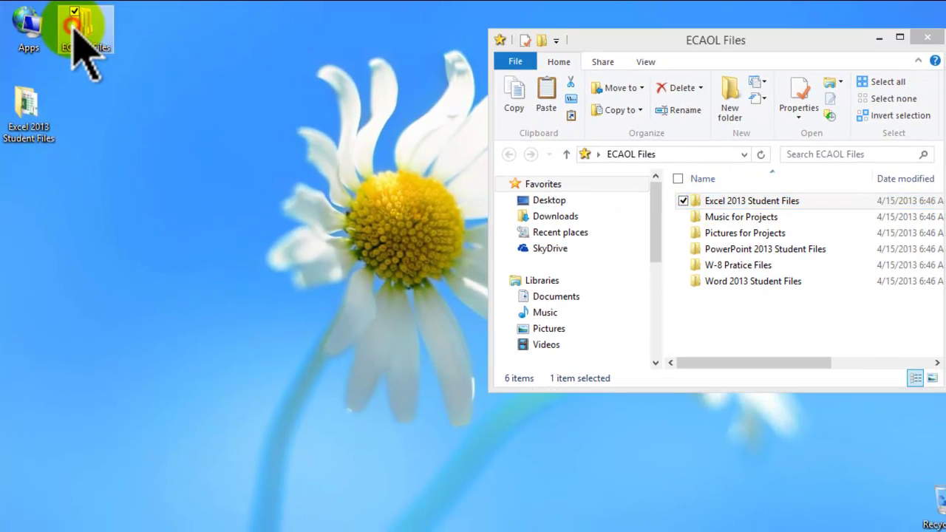
{"action": "left_click", "coordinate": [160, 172]}
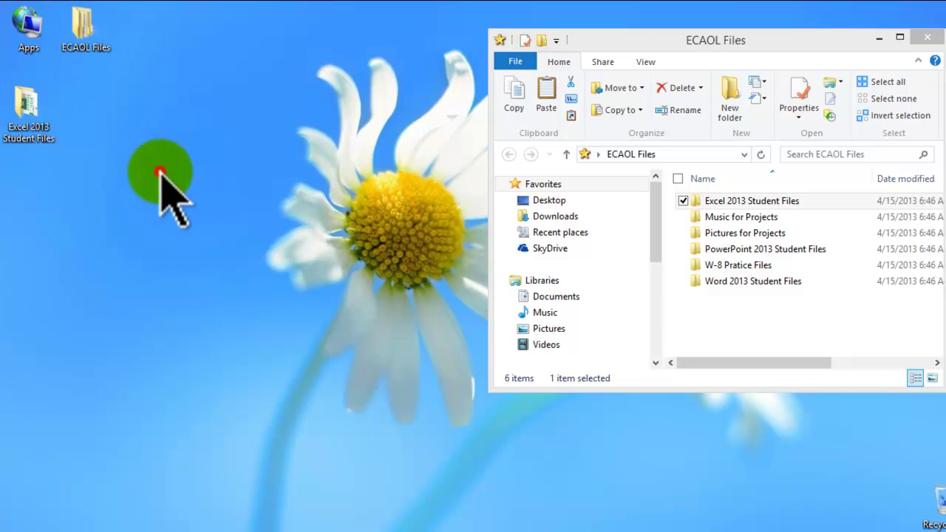
{"action": "left_click", "coordinate": [928, 39]}
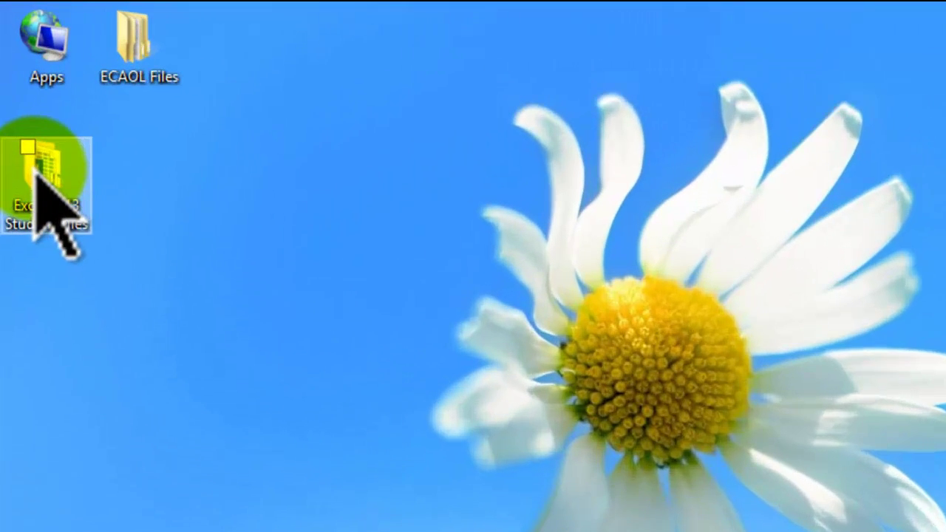
{"action": "left_click", "coordinate": [50, 173]}
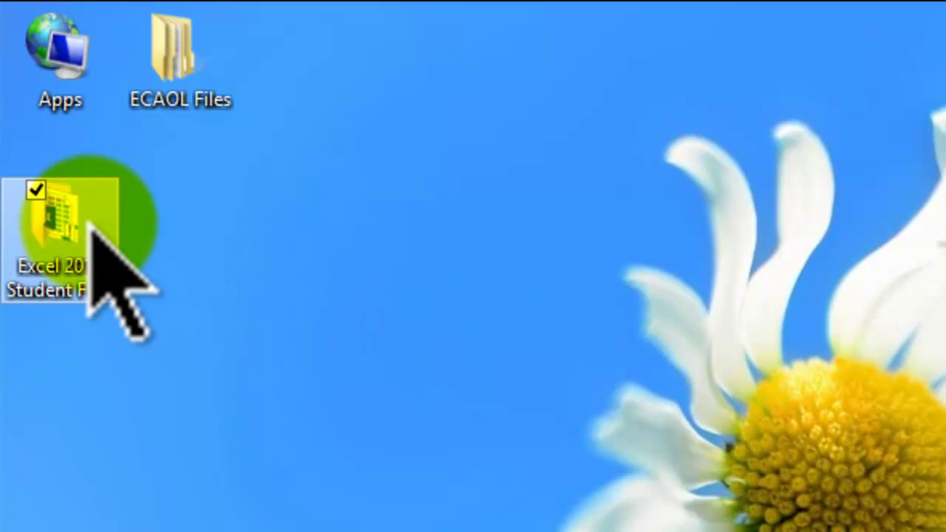
{"action": "mouse_move", "coordinate": [74, 229]}
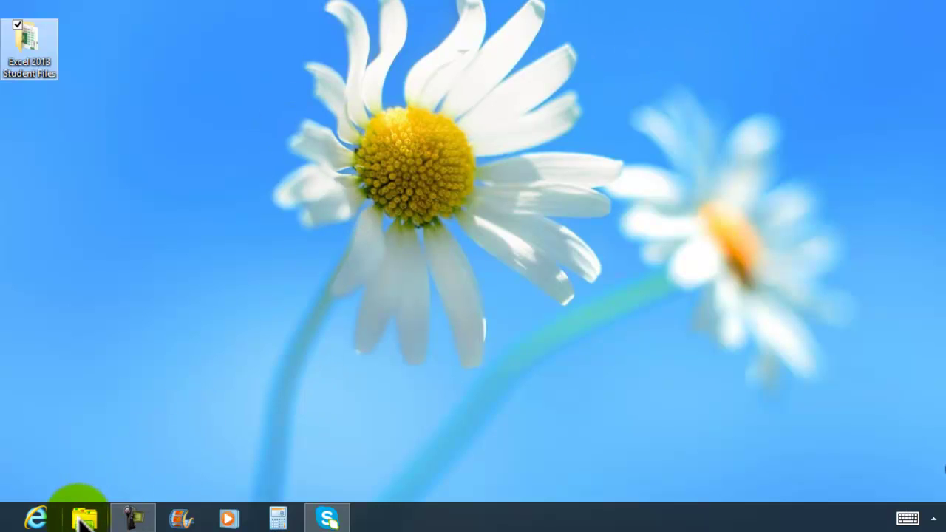
Step: Pin Excel 2013 Student Files to the File Explorer taskbar button and confirm it appears under Pinned
{"action": "right_click", "coordinate": [84, 517]}
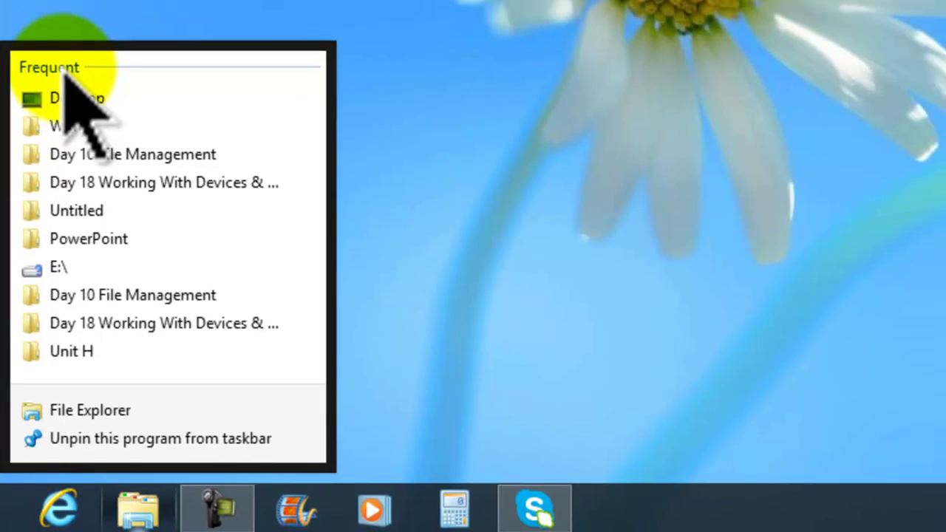
{"action": "left_click", "coordinate": [212, 116]}
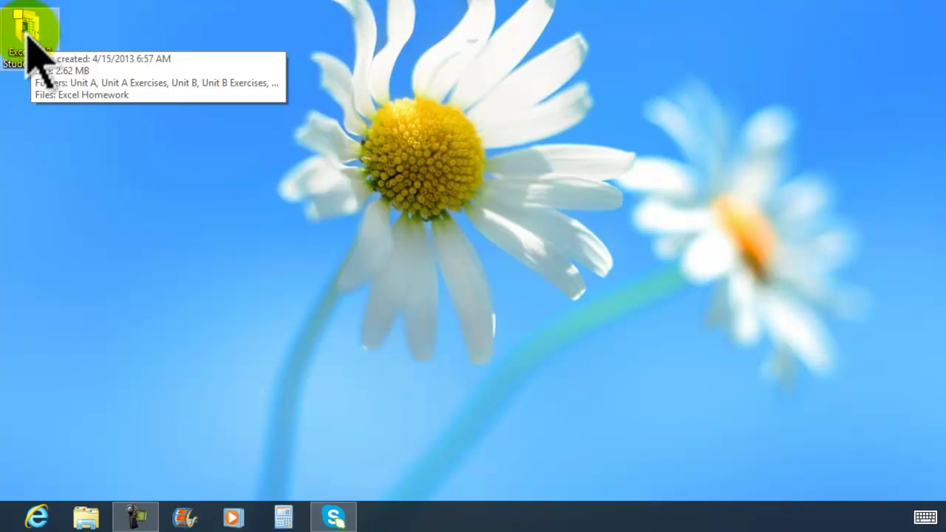
{"action": "left_click_drag", "start_coordinate": [28, 36], "coordinate": [122, 524]}
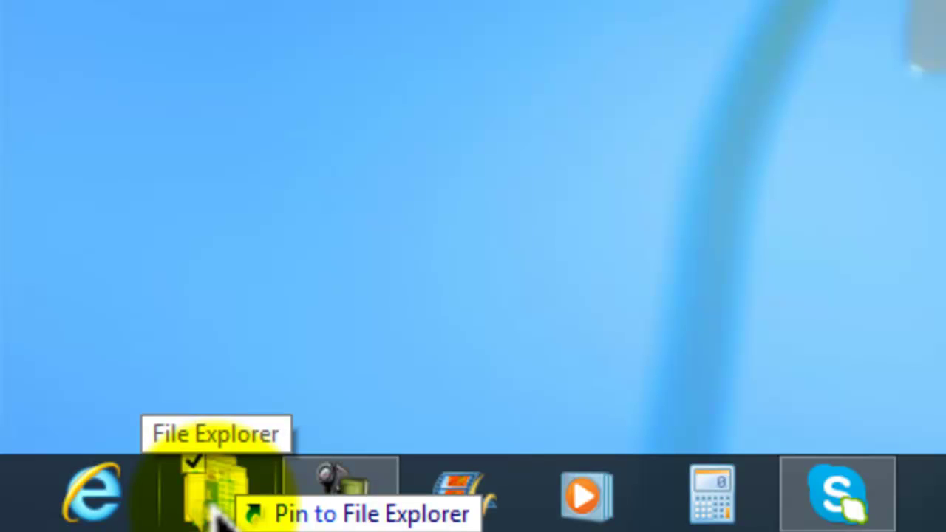
{"action": "left_click_drag", "start_coordinate": [222, 521], "coordinate": [222, 510]}
{"action": "right_click", "coordinate": [220, 507]}
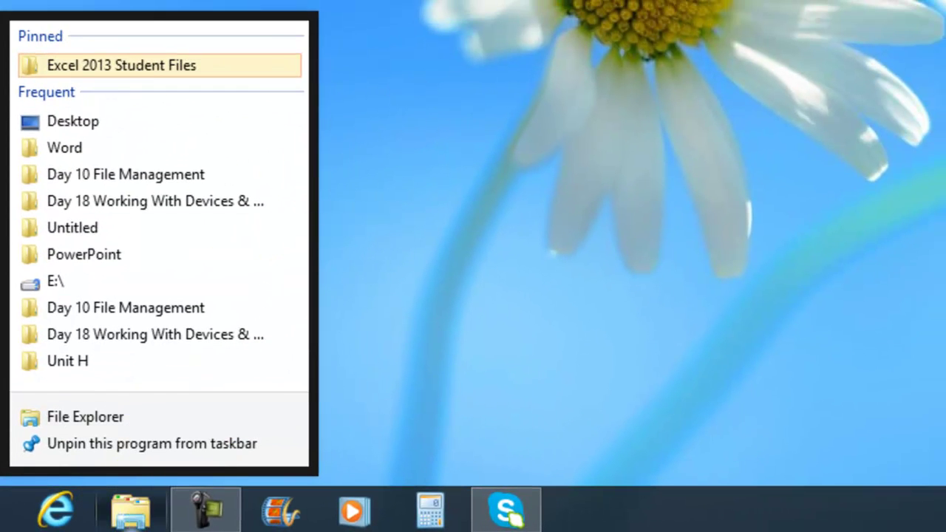
Step: Open the pinned Excel 2013 Student Files folder, look over its Unit A and Unit B folders, then close it
{"action": "left_click", "coordinate": [100, 68]}
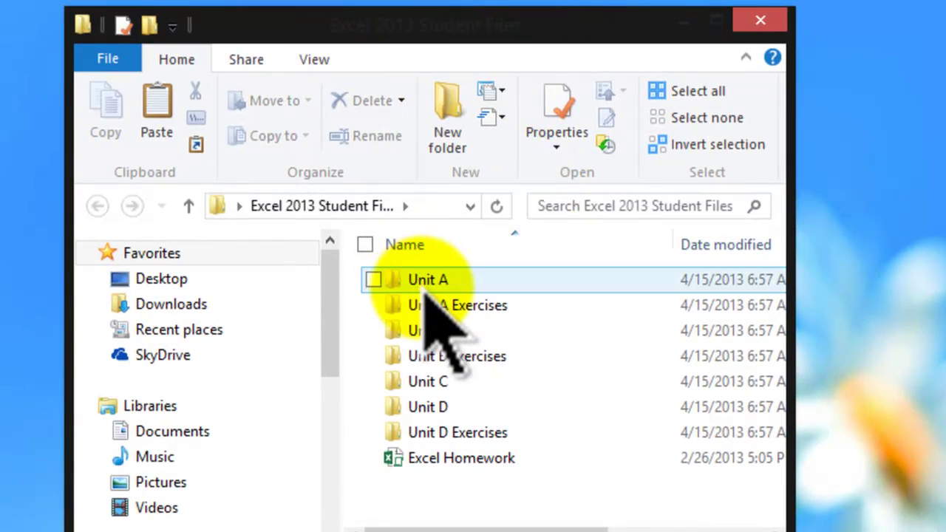
{"action": "left_click", "coordinate": [346, 279]}
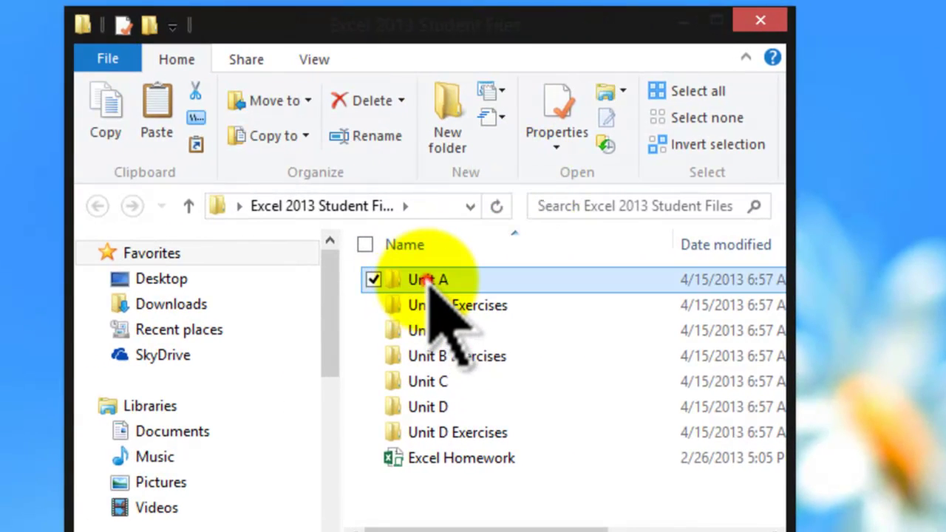
{"action": "left_click", "coordinate": [423, 305]}
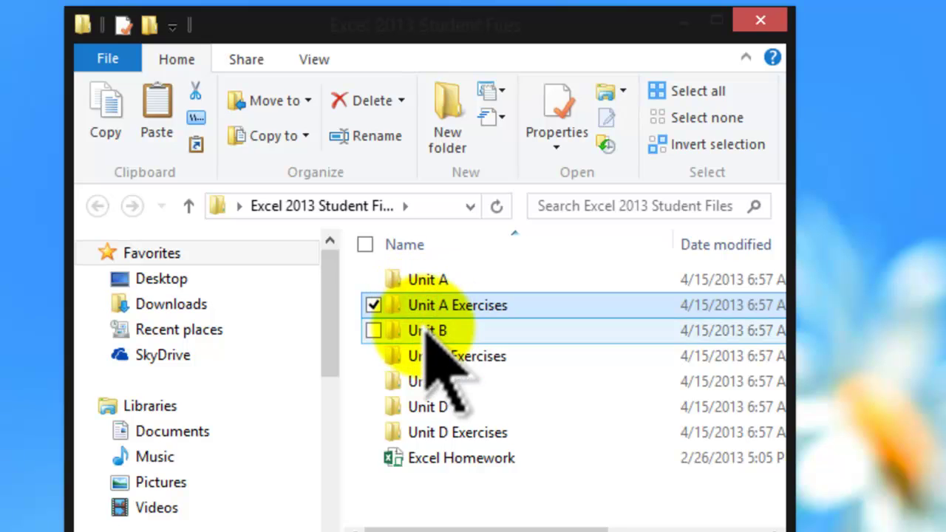
{"action": "left_click", "coordinate": [427, 330]}
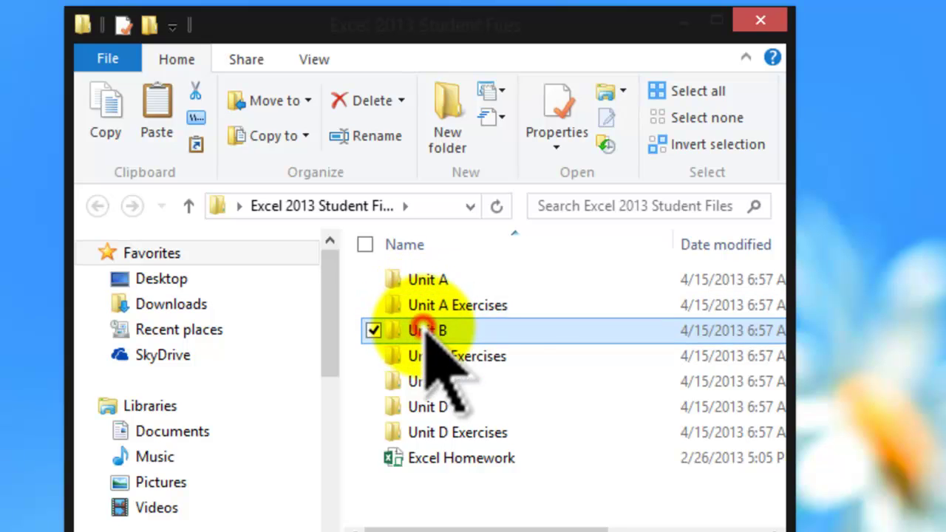
{"action": "left_click", "coordinate": [755, 22]}
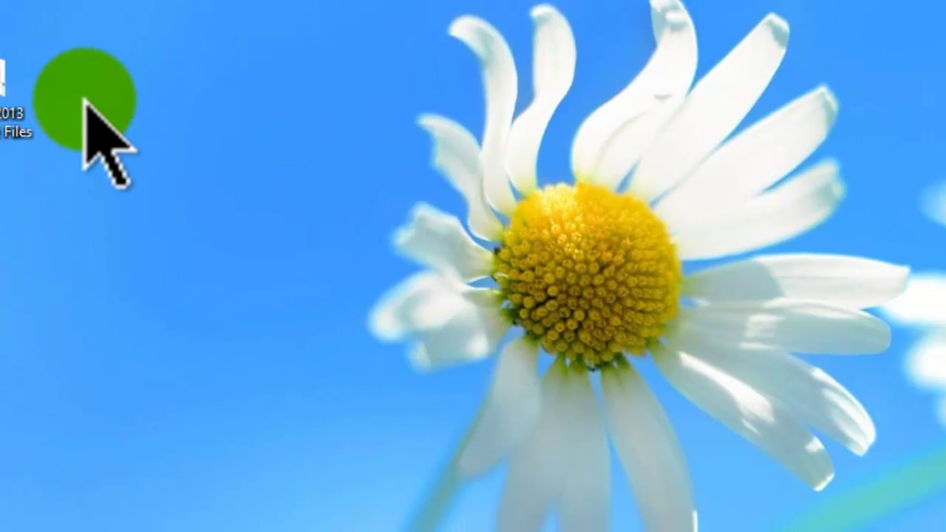
Step: Reopen Excel 2013 Student Files from File Explorer's jump list and close it again
{"action": "left_click", "coordinate": [26, 111]}
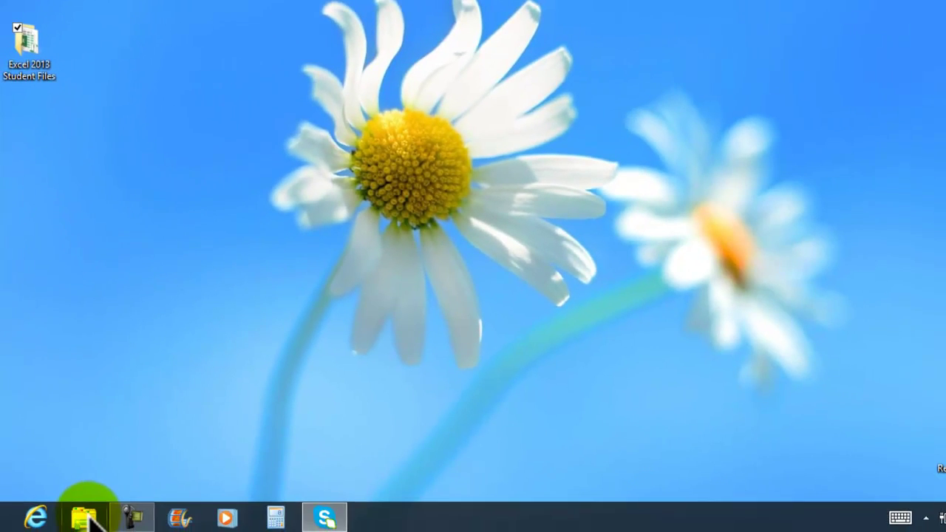
{"action": "right_click", "coordinate": [86, 515]}
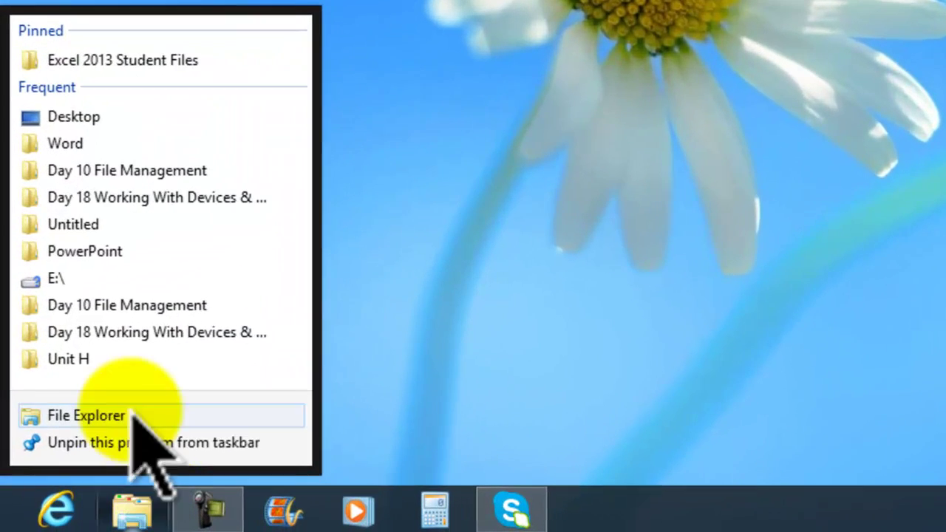
{"action": "left_click", "coordinate": [133, 59]}
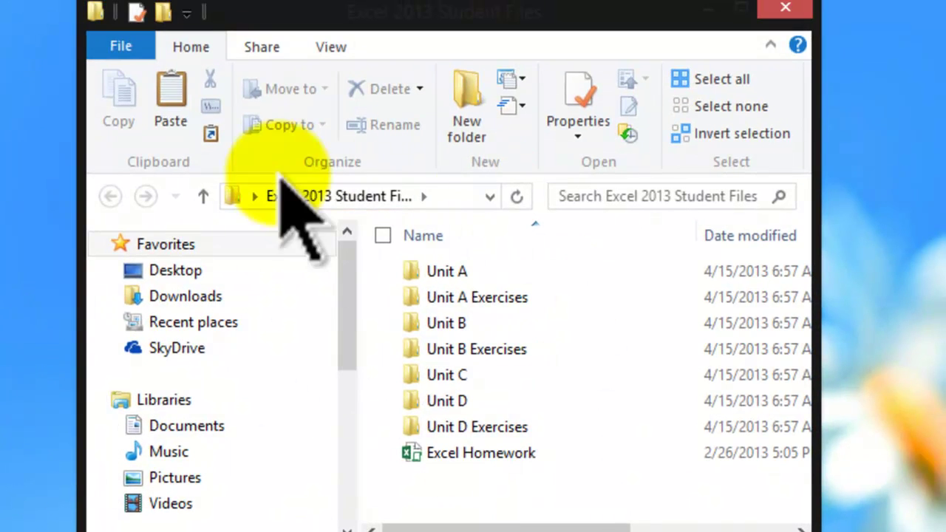
{"action": "left_click", "coordinate": [780, 9]}
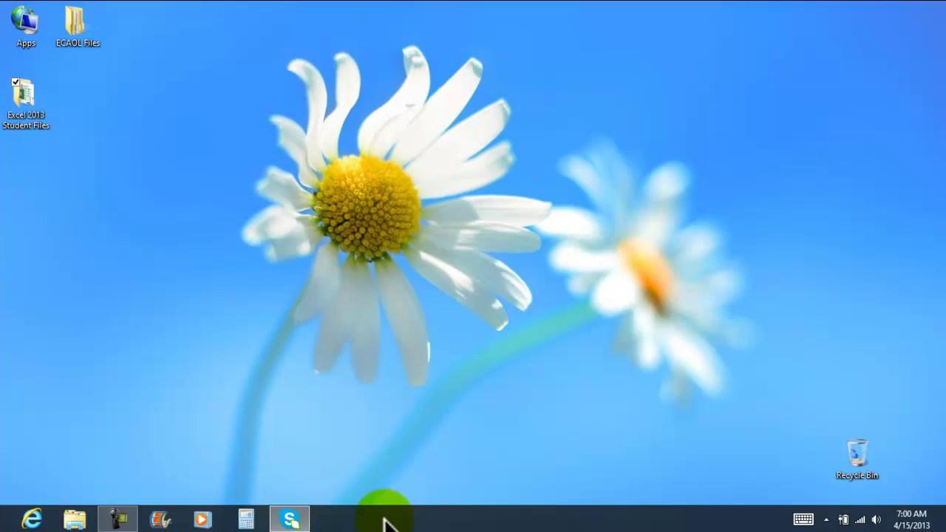
Step: Deselect the desktop icon and switch to the Start screen
{"action": "left_click", "coordinate": [380, 217]}
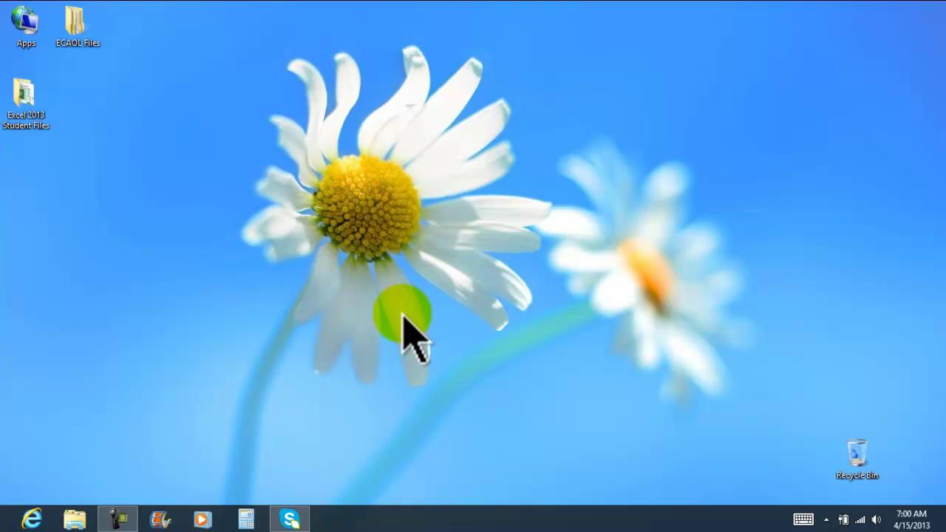
{"action": "key", "text": "super"}
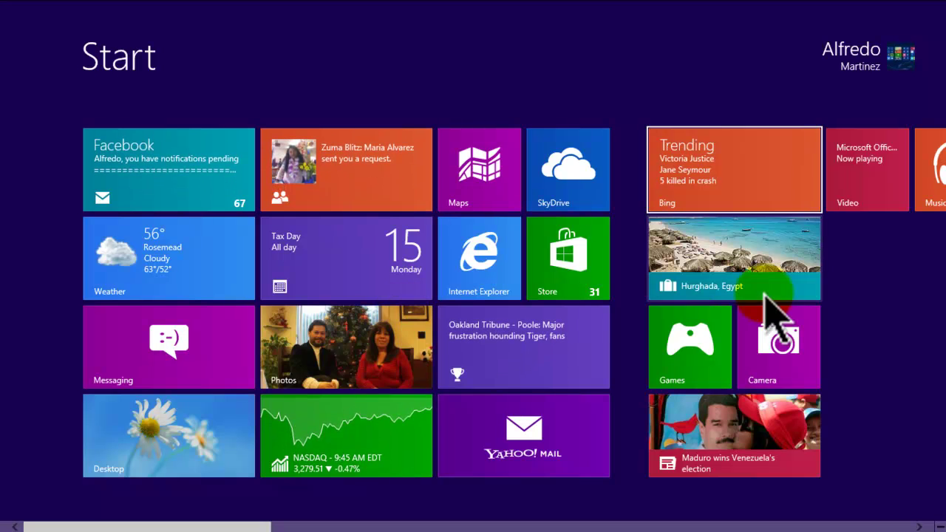
Step: Scroll the Start screen right to the Office 2013 app tiles
{"action": "left_click", "coordinate": [920, 527]}
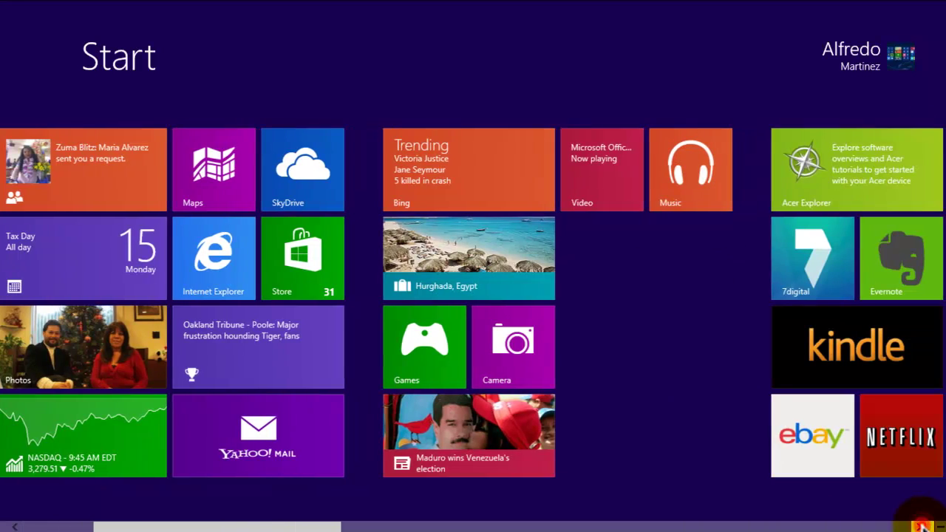
{"action": "left_click", "coordinate": [920, 526]}
{"action": "left_click", "coordinate": [920, 526]}
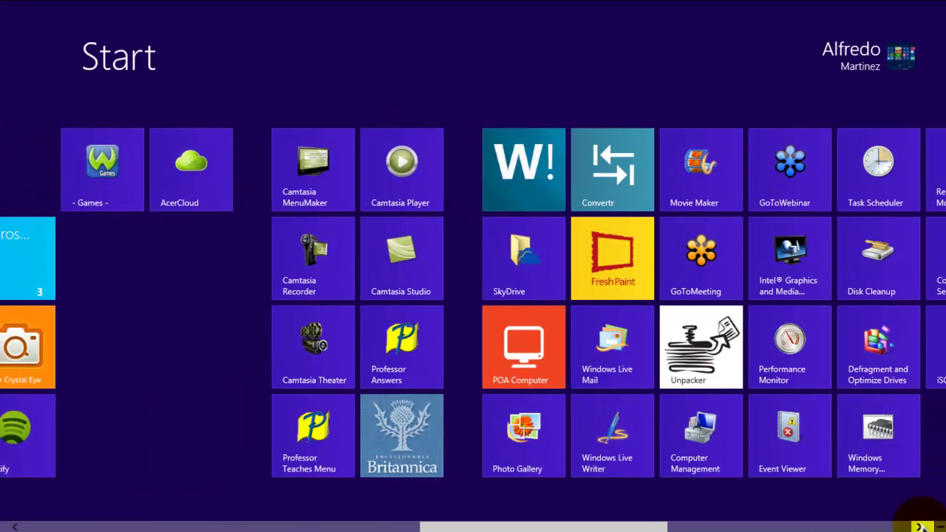
{"action": "left_click", "coordinate": [920, 527]}
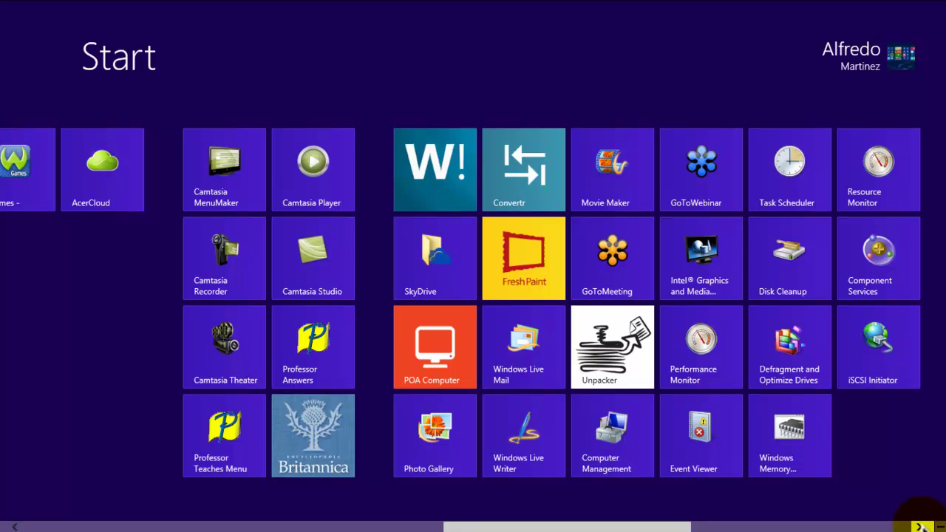
{"action": "left_click", "coordinate": [919, 526]}
{"action": "left_click", "coordinate": [919, 526]}
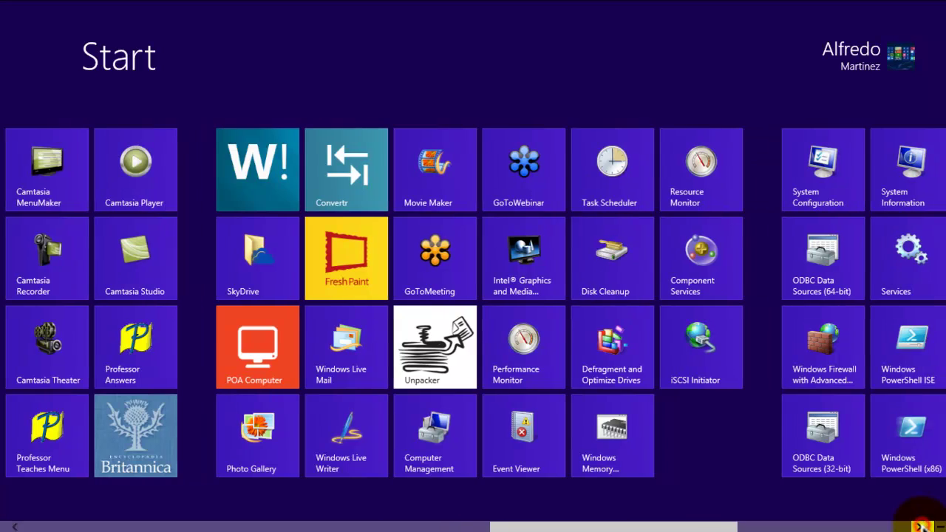
{"action": "left_click", "coordinate": [920, 526]}
{"action": "left_click", "coordinate": [920, 527]}
{"action": "left_click", "coordinate": [919, 526]}
{"action": "left_click", "coordinate": [920, 526]}
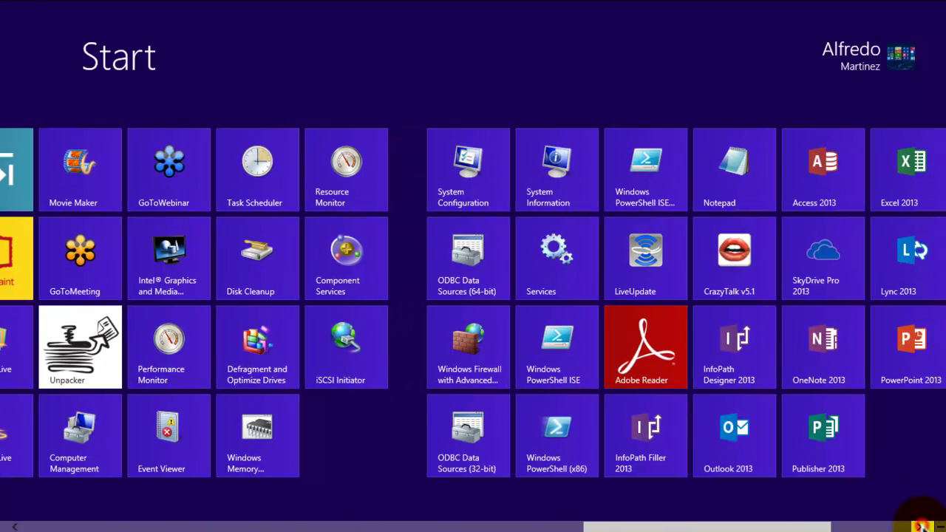
{"action": "left_click", "coordinate": [920, 526]}
{"action": "left_click", "coordinate": [920, 526]}
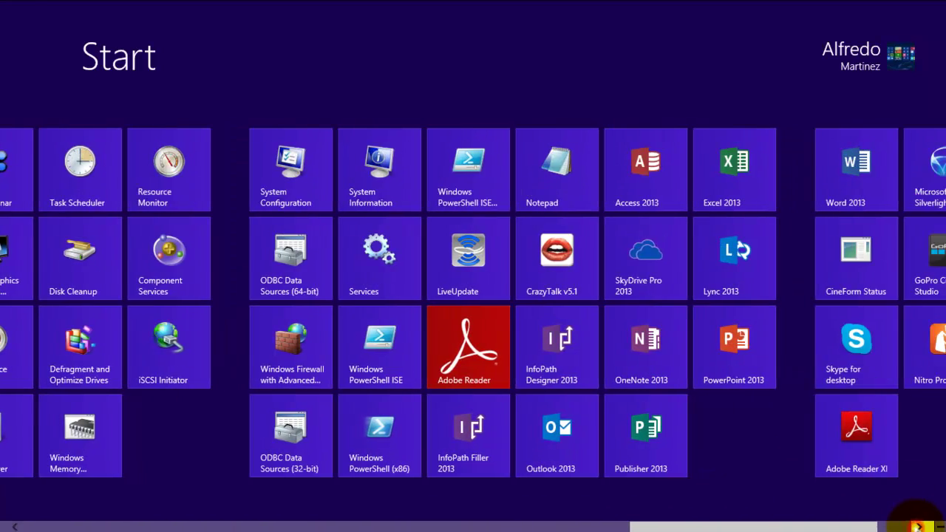
{"action": "left_click", "coordinate": [919, 527]}
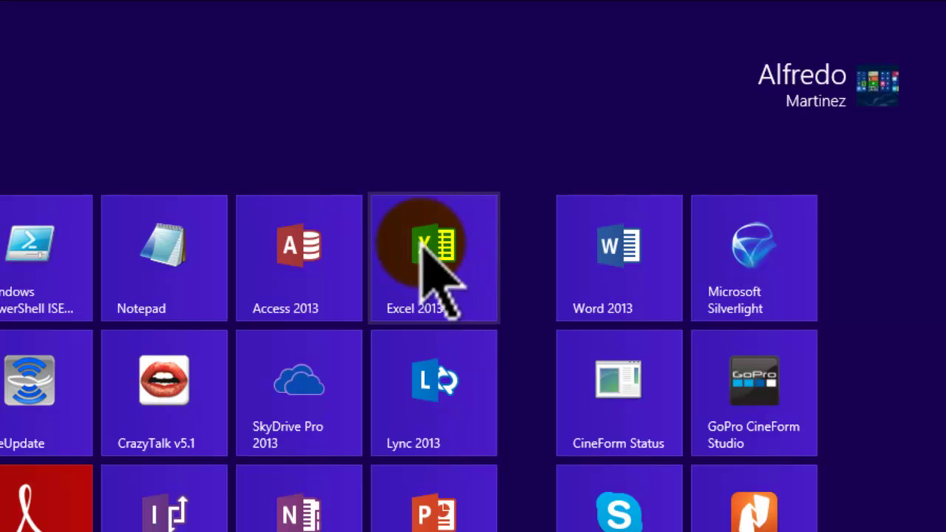
Step: Pin Excel 2013 to the taskbar and return to the desktop
{"action": "left_click", "coordinate": [429, 255]}
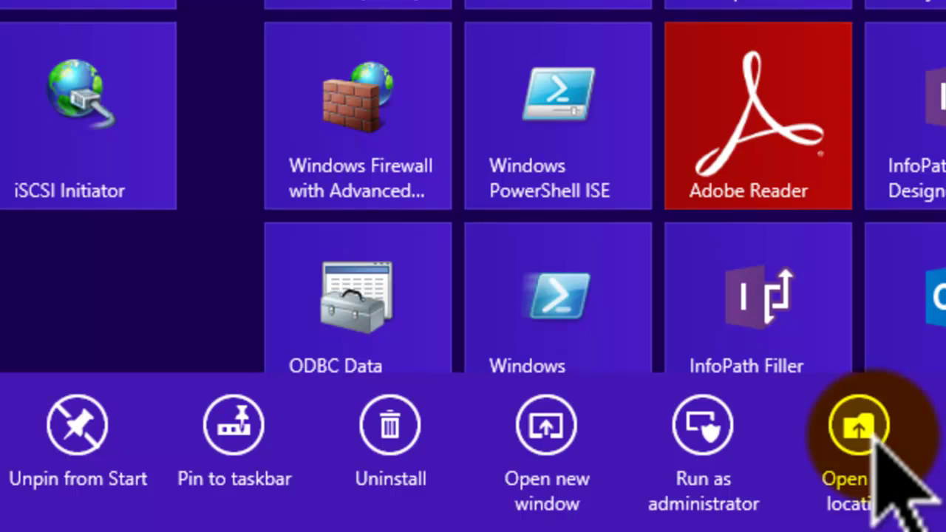
{"action": "left_click", "coordinate": [234, 432]}
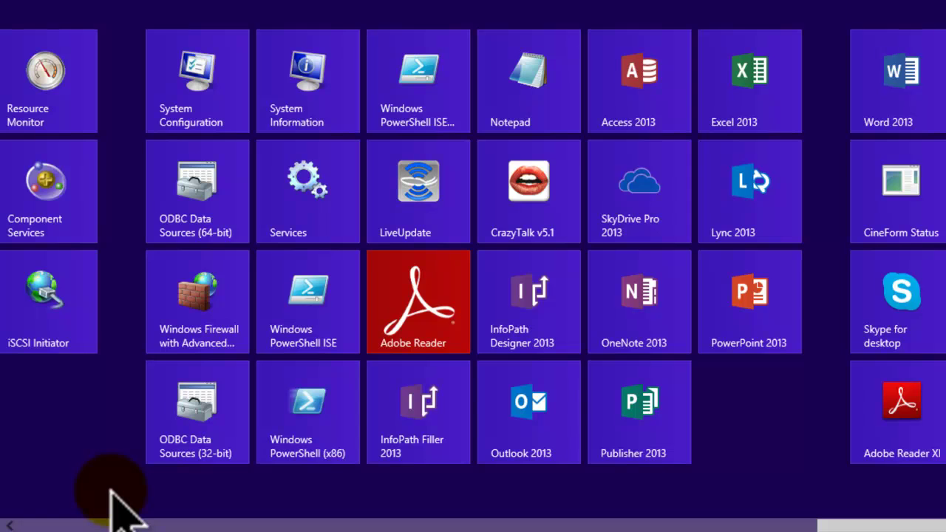
{"action": "left_click", "coordinate": [111, 503]}
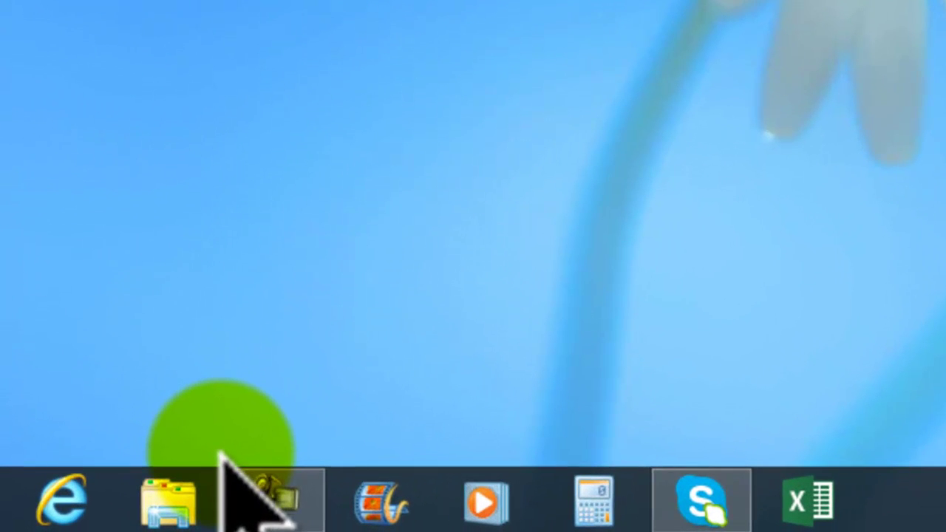
{"action": "left_click", "coordinate": [227, 470]}
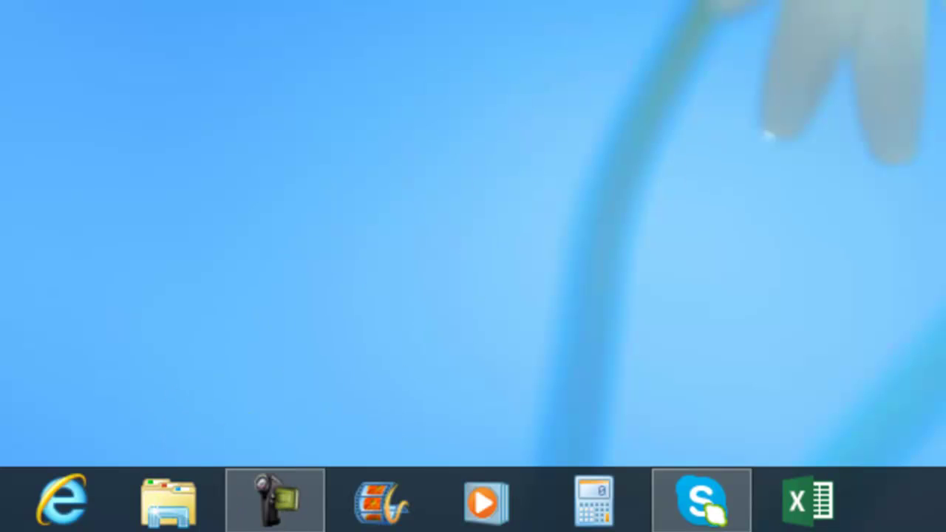
Step: Search the Start screen for 'screen', pin On-Screen Keyboard to the taskbar, and return to the desktop
{"action": "key", "text": "super"}
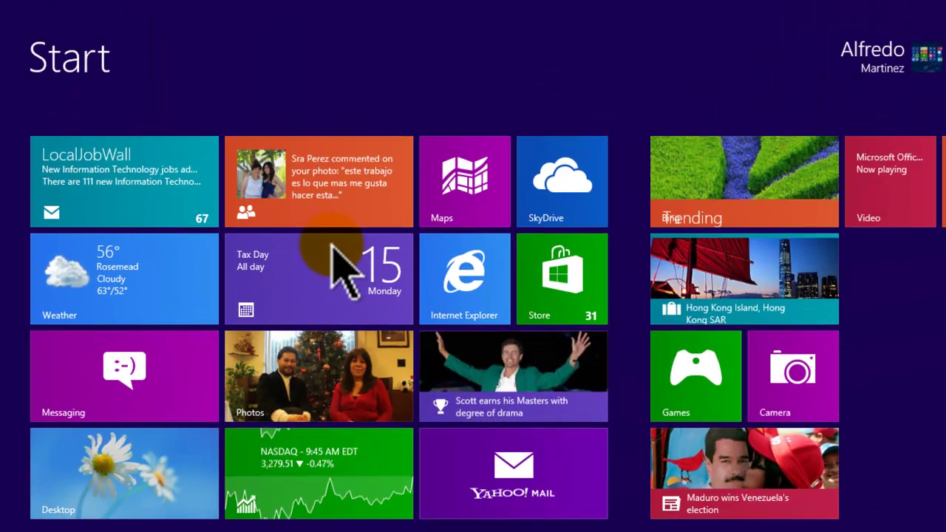
{"action": "type", "text": "screen"}
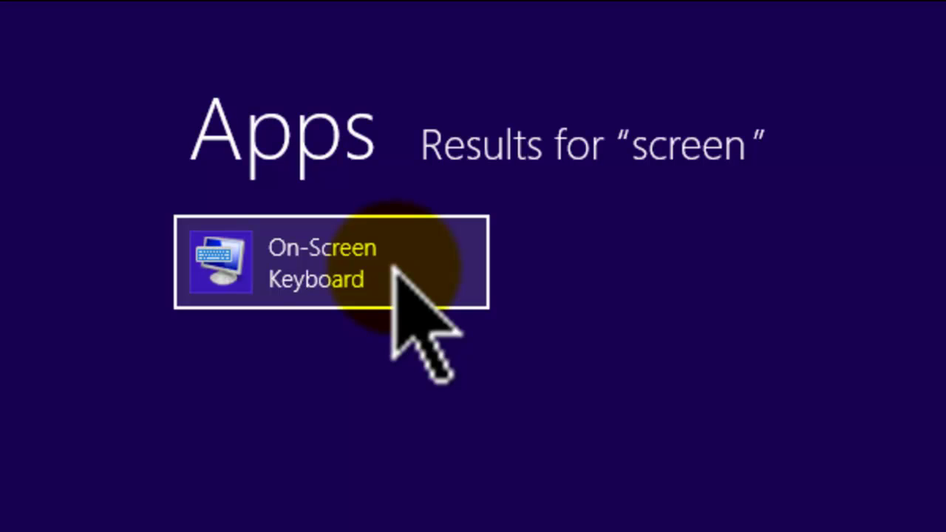
{"action": "right_click", "coordinate": [349, 270]}
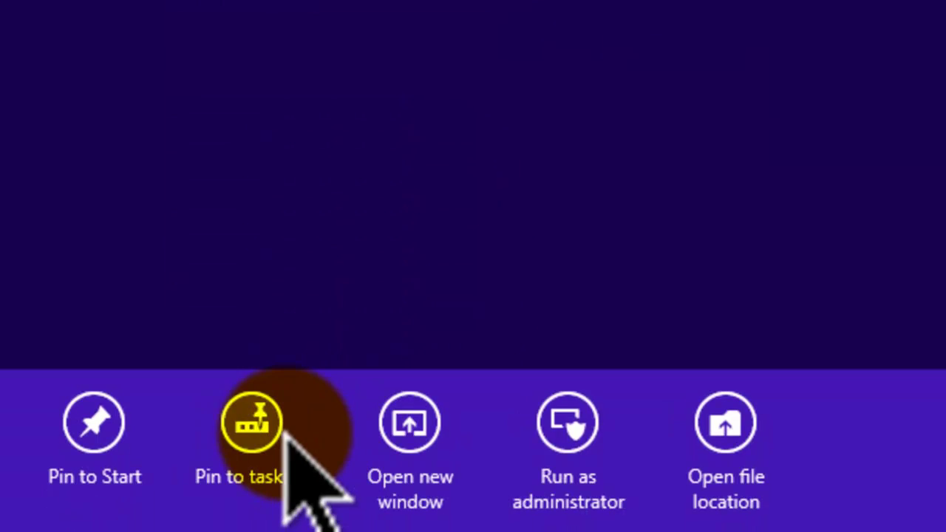
{"action": "left_click", "coordinate": [246, 420]}
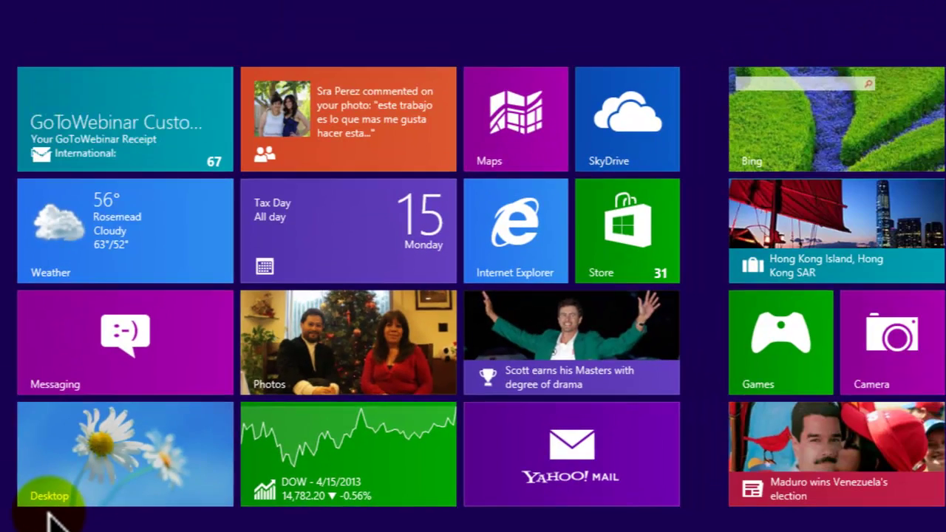
{"action": "left_click", "coordinate": [185, 436]}
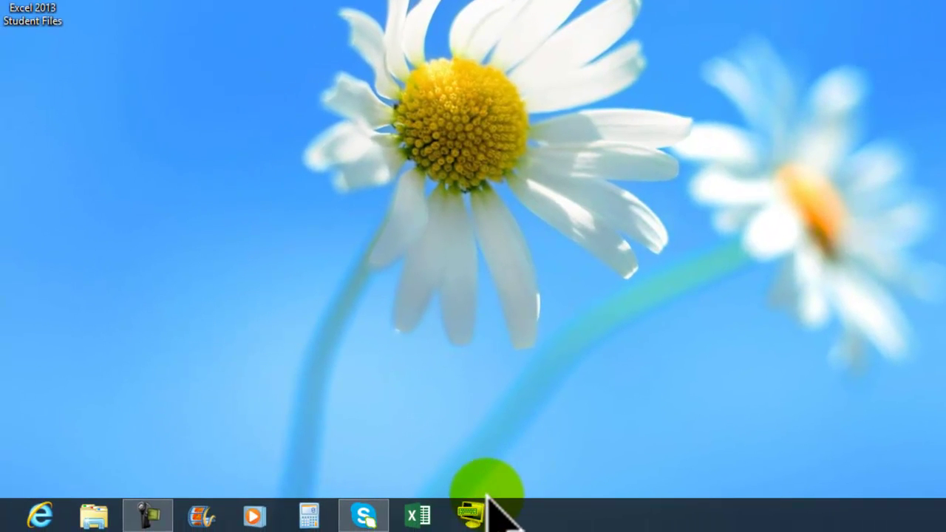
Step: Launch On-Screen Keyboard, set it to fade, and toggle the Start screen twice with its Windows key
{"action": "left_click", "coordinate": [473, 510]}
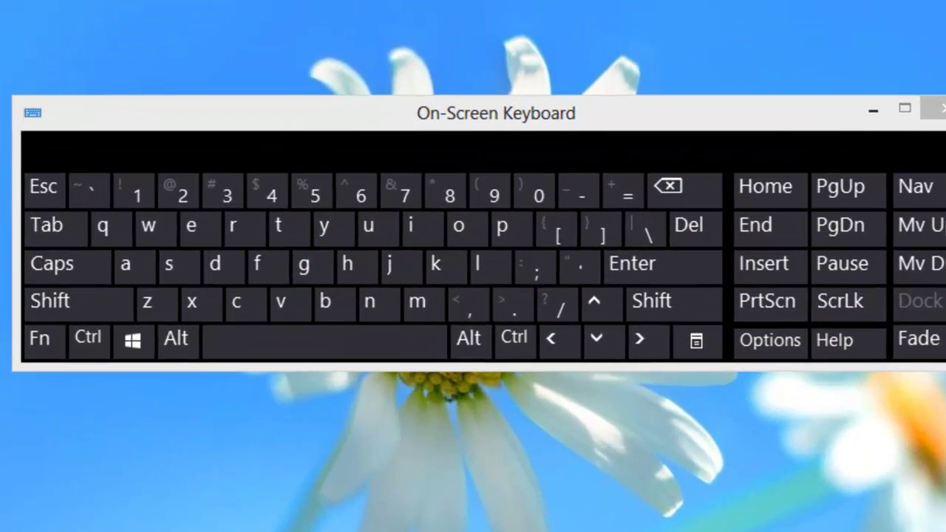
{"action": "left_click", "coordinate": [936, 341]}
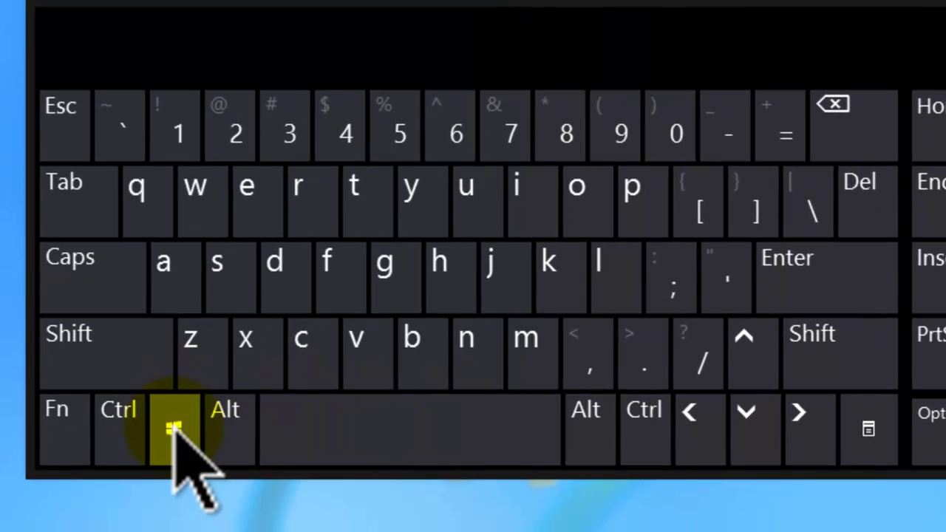
{"action": "left_click", "coordinate": [160, 531]}
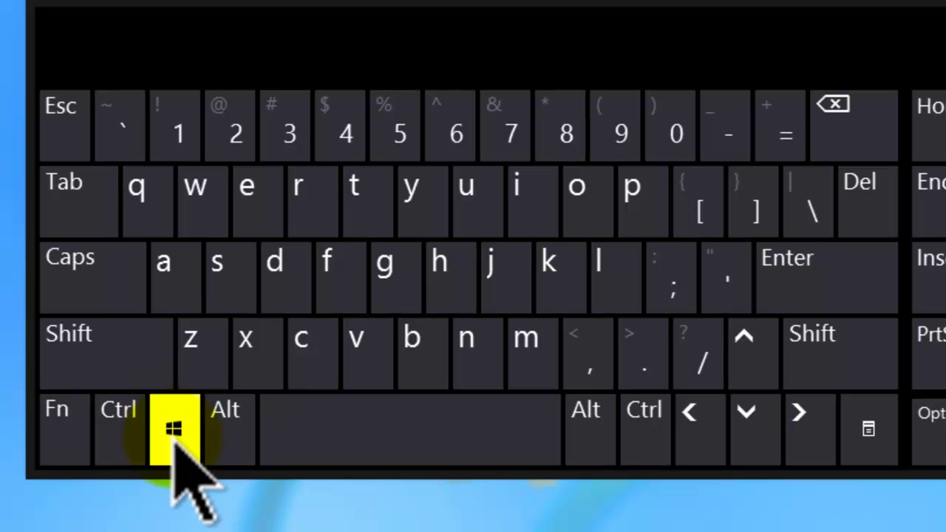
{"action": "left_click", "coordinate": [175, 436]}
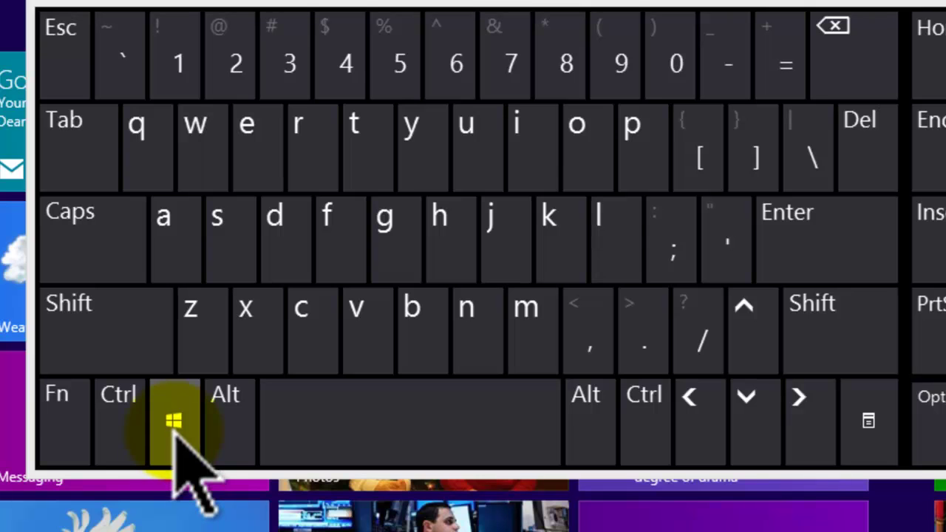
{"action": "left_click", "coordinate": [174, 429]}
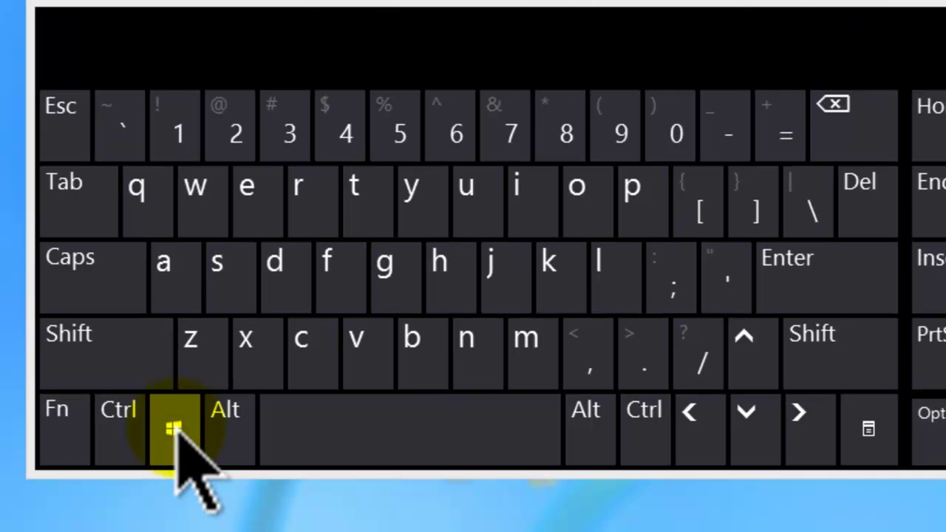
{"action": "left_click", "coordinate": [174, 433]}
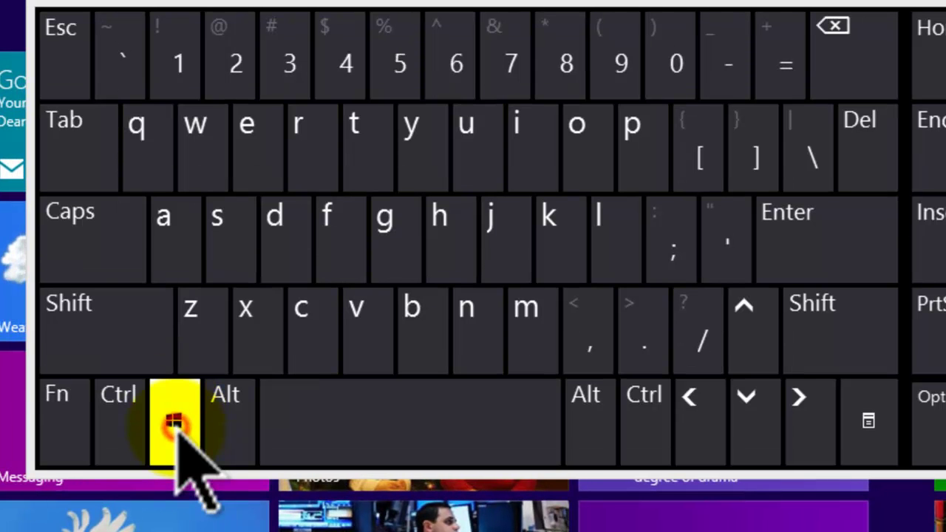
{"action": "left_click", "coordinate": [175, 425]}
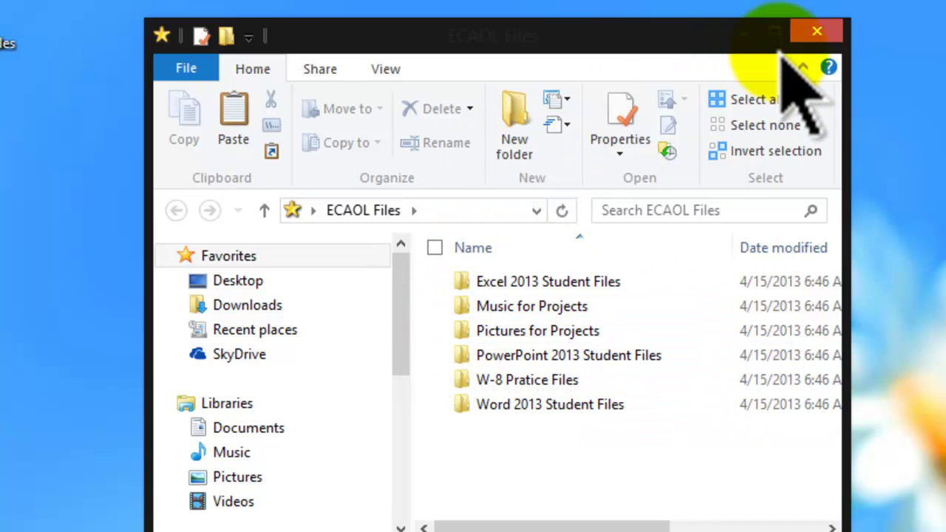
Step: Close ECAOL Files, open Excel 2013 Student Files, then Unit A, and select the EX A-1 workbook
{"action": "left_click", "coordinate": [817, 32]}
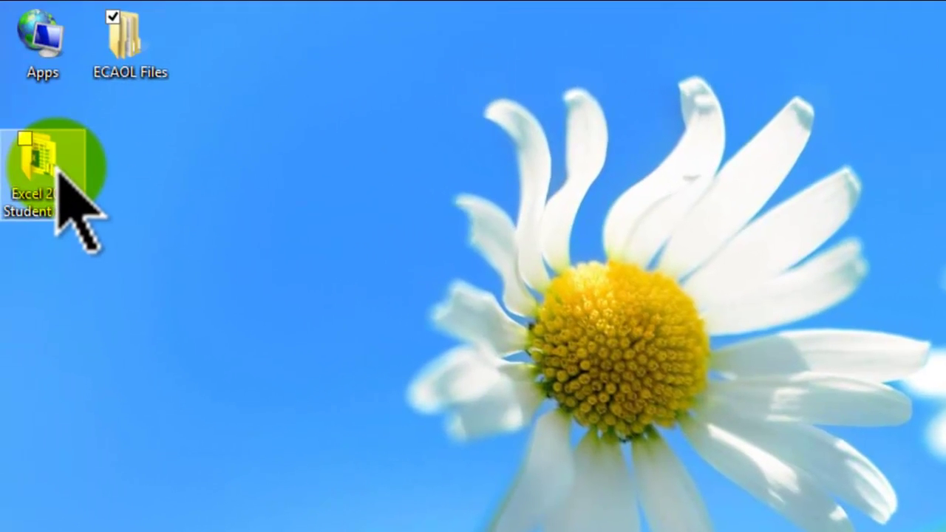
{"action": "double_click", "coordinate": [61, 172]}
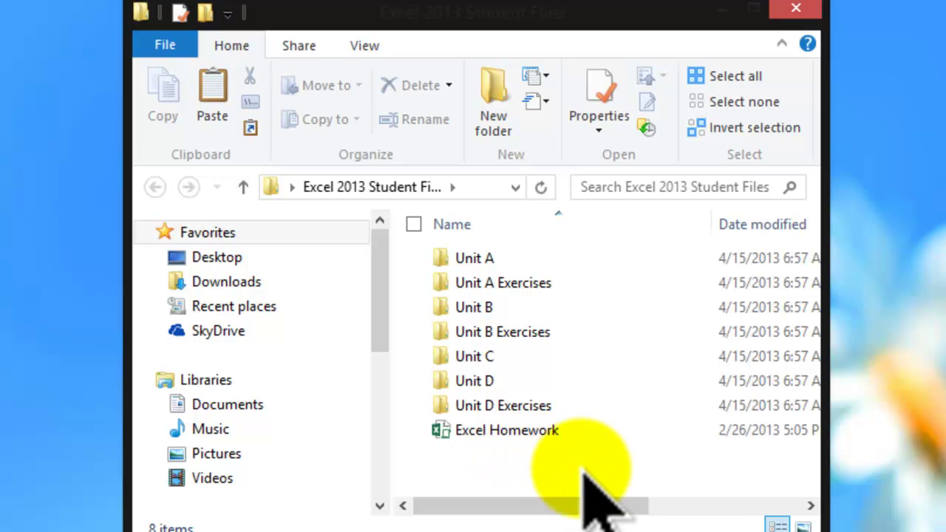
{"action": "double_click", "coordinate": [488, 258]}
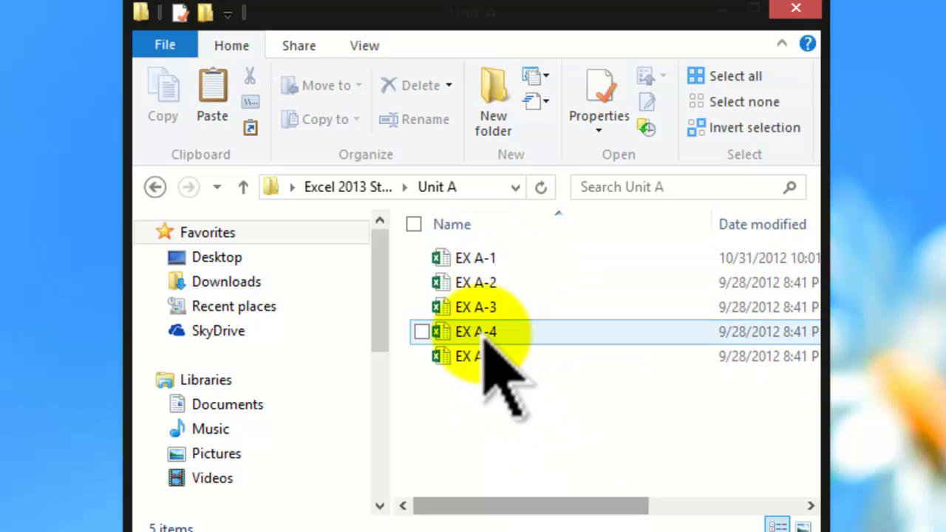
{"action": "left_click", "coordinate": [484, 260]}
{"action": "left_click", "coordinate": [474, 284]}
Step: Open the EX A-1 workbook in a maximized Excel window, then close it without saving
{"action": "double_click", "coordinate": [488, 258]}
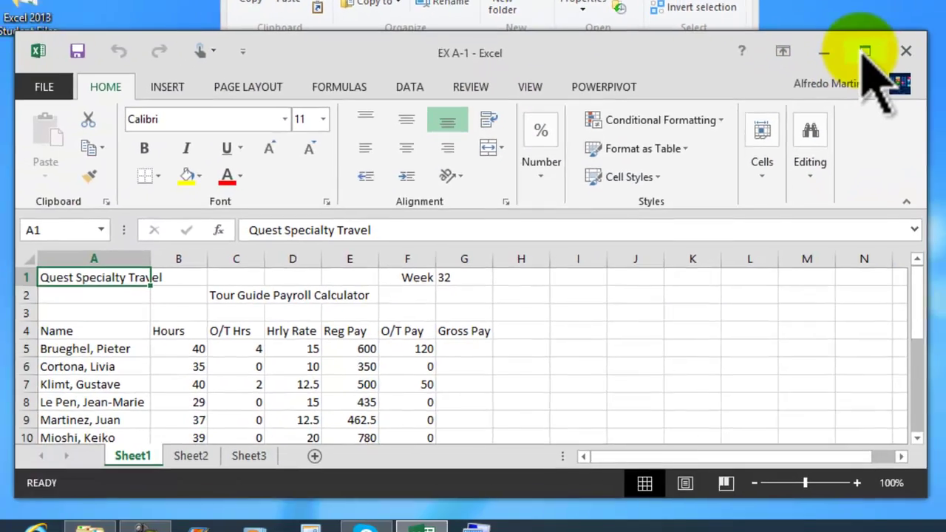
{"action": "left_click", "coordinate": [865, 52]}
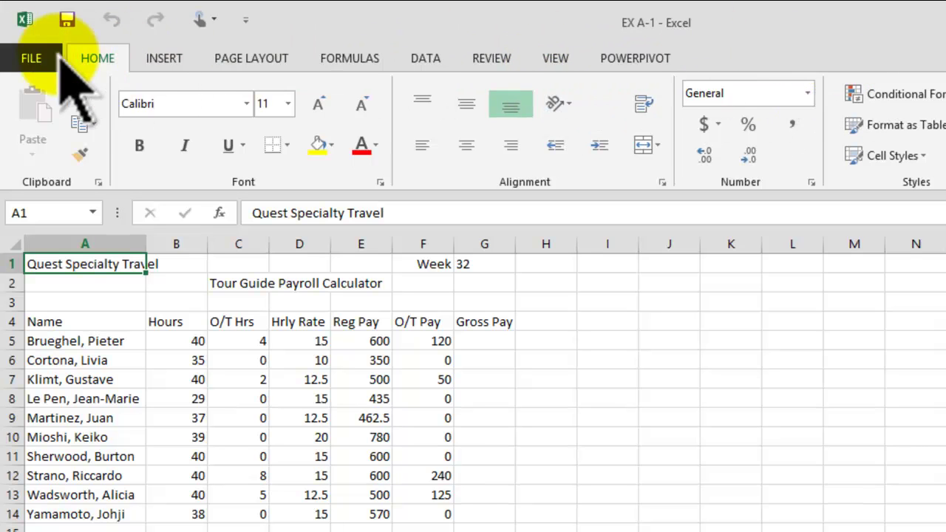
{"action": "key", "text": "alt+F4"}
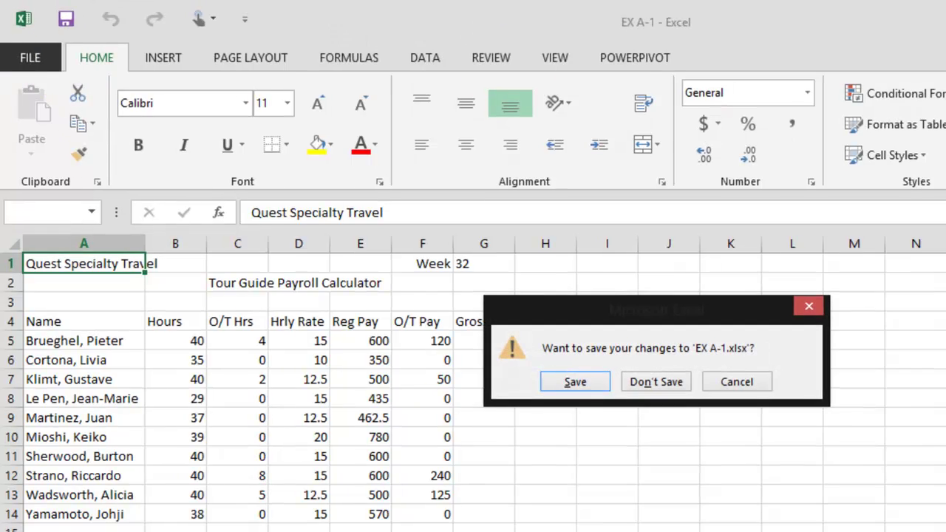
{"action": "left_click", "coordinate": [651, 379]}
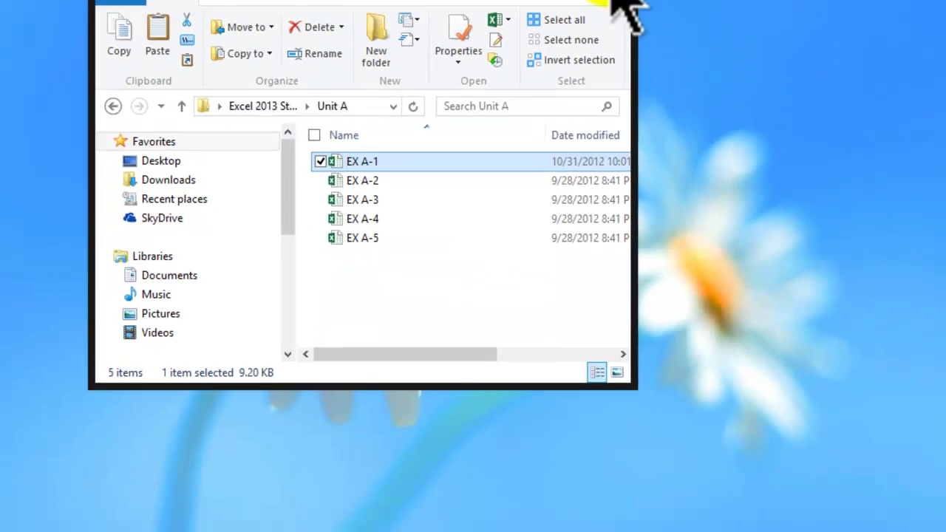
Step: Close Unit A, select the ECAOL Files and Excel 2013 Student Files icons, and test-launch Excel from the taskbar
{"action": "left_click", "coordinate": [629, 10]}
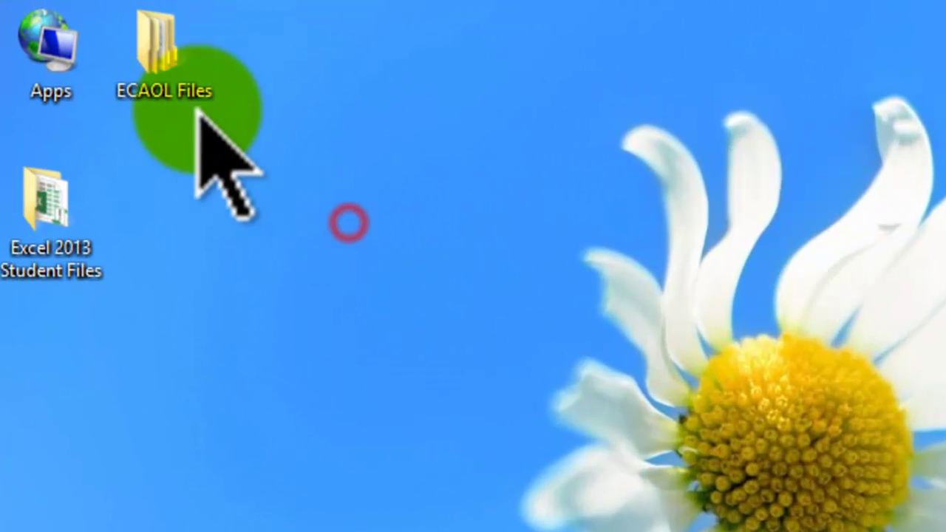
{"action": "left_click", "coordinate": [145, 81]}
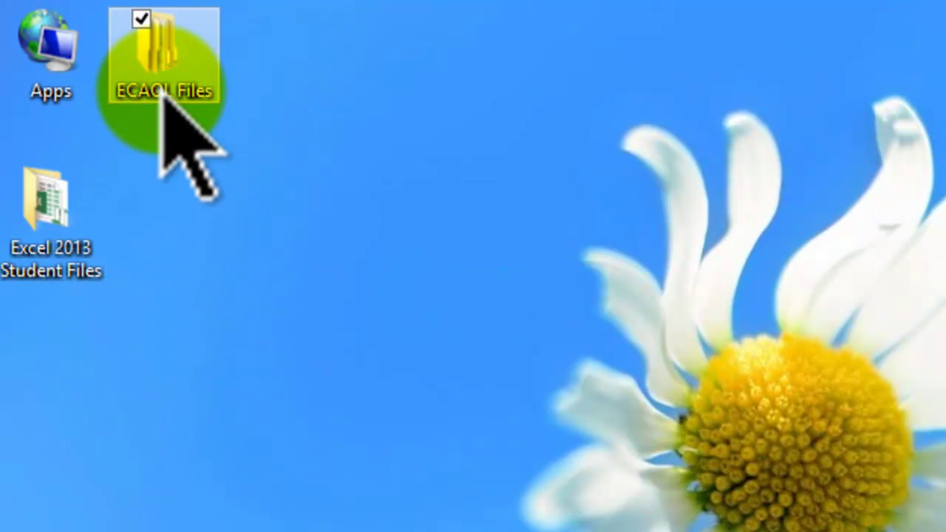
{"action": "left_click", "coordinate": [86, 234]}
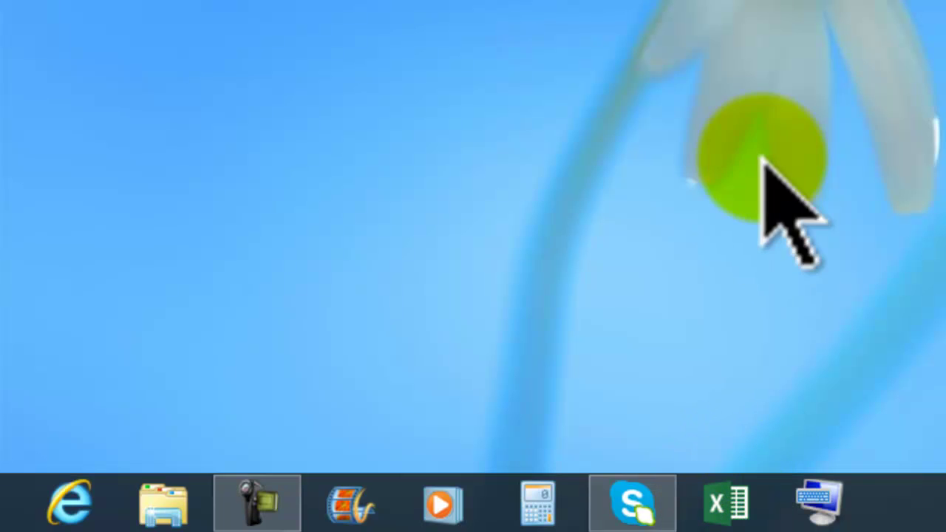
{"action": "left_click", "coordinate": [736, 507]}
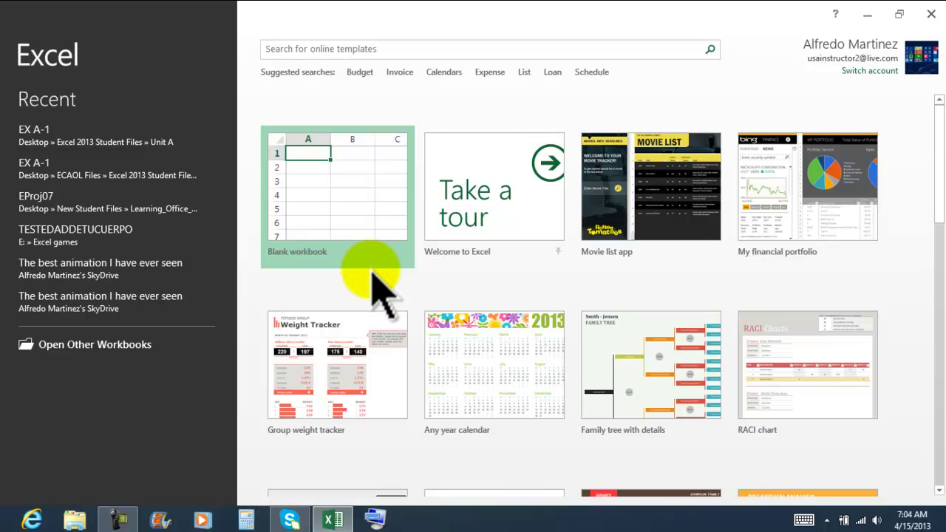
{"action": "left_click", "coordinate": [933, 15]}
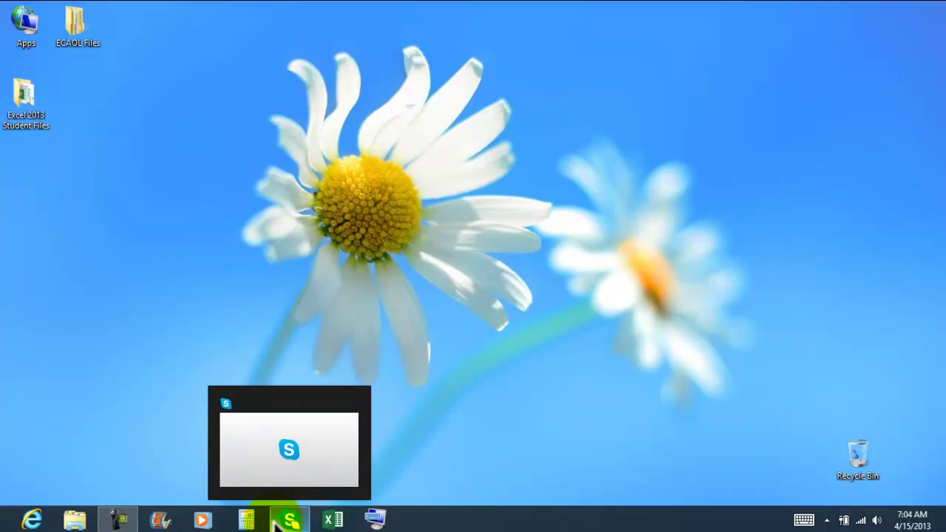
Step: Create a New Text Document on the desktop and open it in Notepad
{"action": "right_click", "coordinate": [267, 311]}
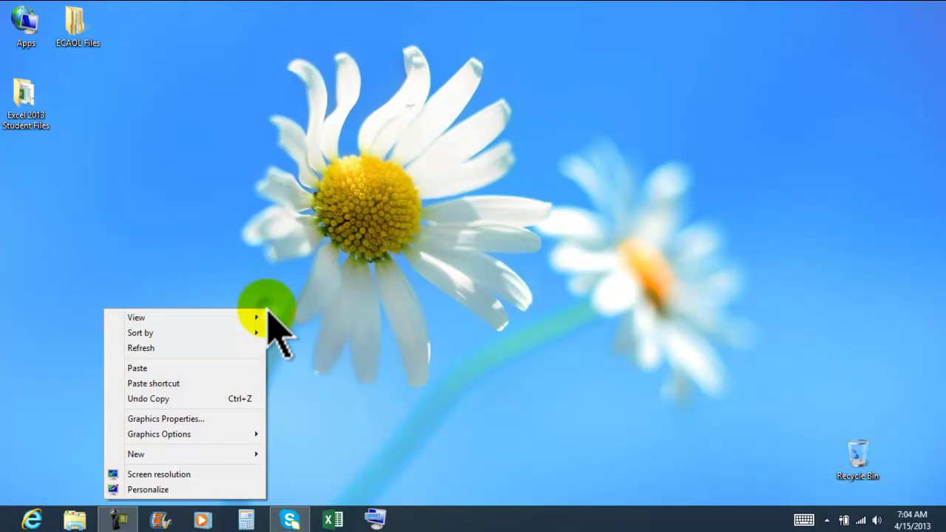
{"action": "mouse_move", "coordinate": [233, 455]}
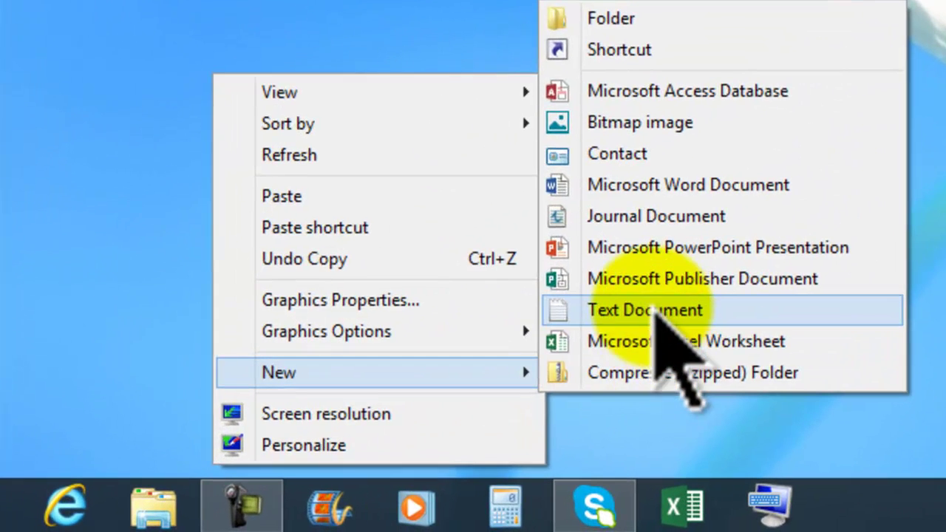
{"action": "left_click", "coordinate": [388, 409]}
{"action": "double_click", "coordinate": [576, 74]}
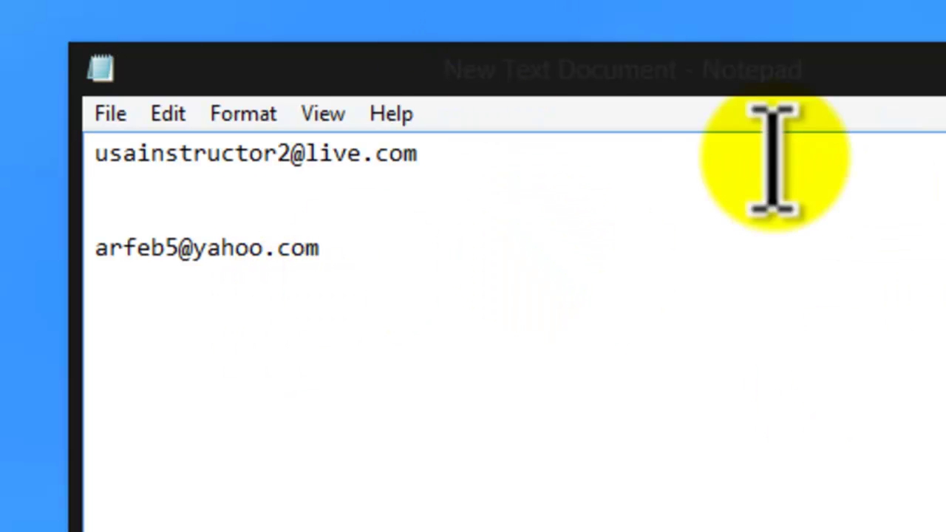
Step: Shrink the Notepad window and move it right, then close it without saving
{"action": "left_click_drag", "start_coordinate": [939, 527], "coordinate": [828, 418]}
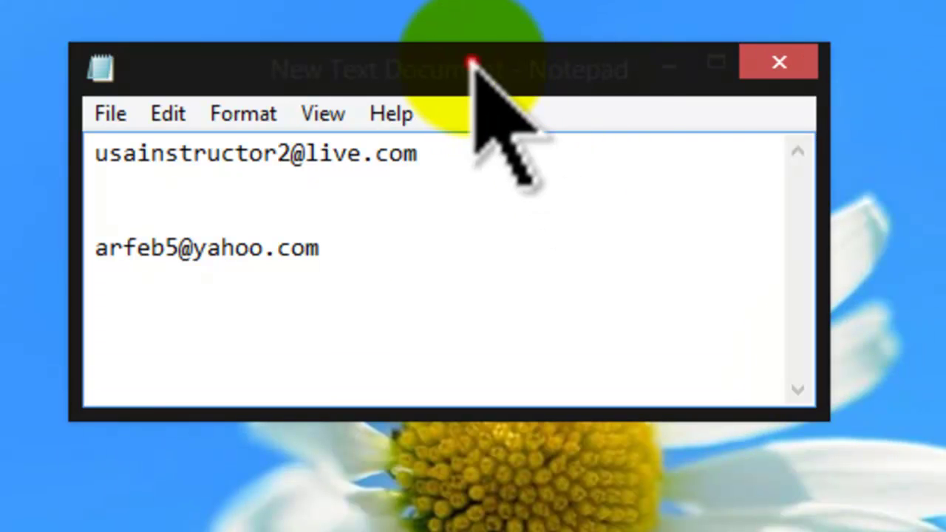
{"action": "left_click_drag", "start_coordinate": [472, 61], "coordinate": [618, 131]}
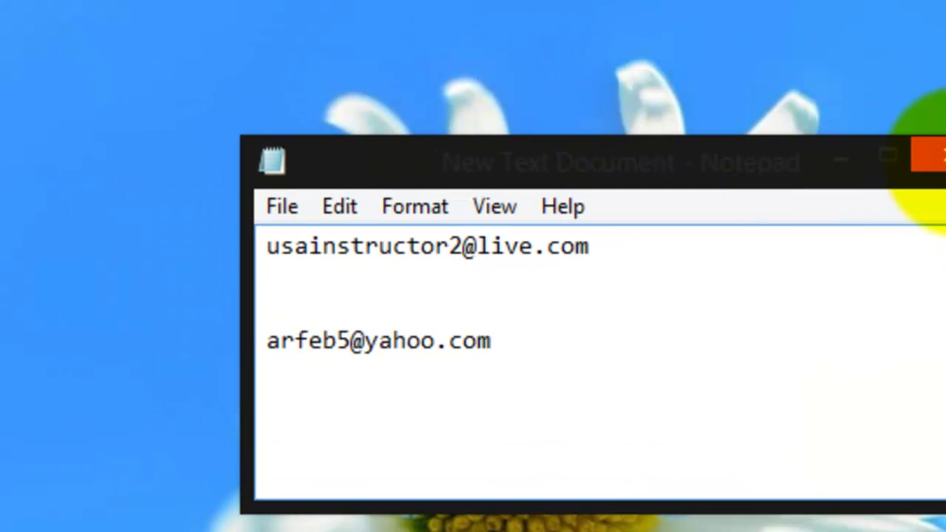
{"action": "left_click", "coordinate": [929, 157]}
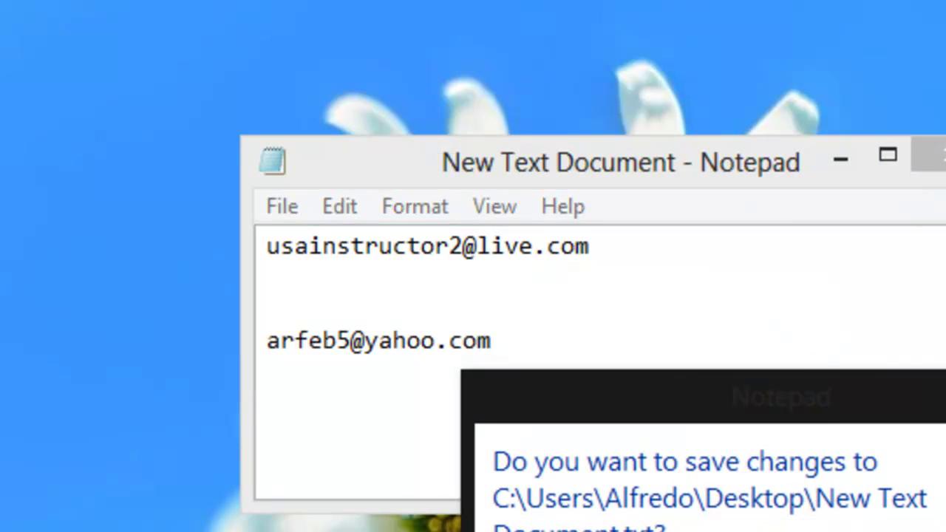
{"action": "key", "text": "alt+n"}
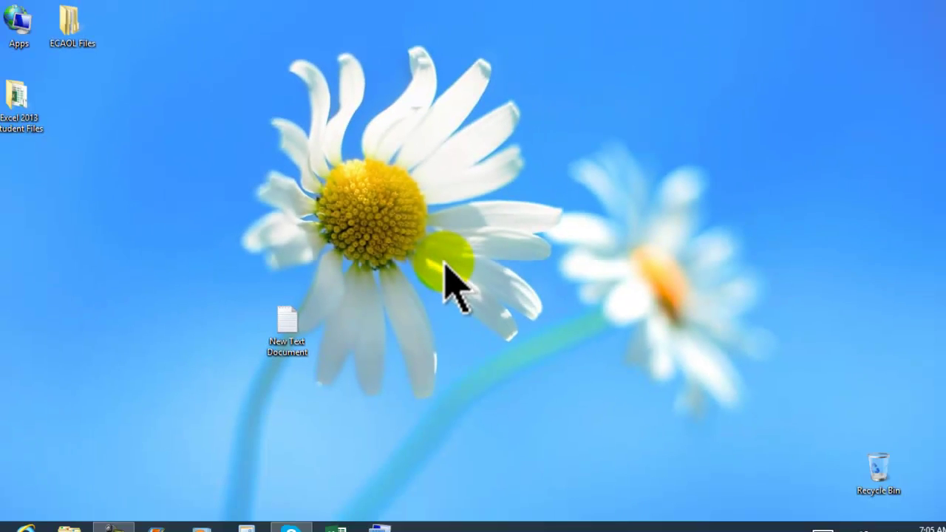